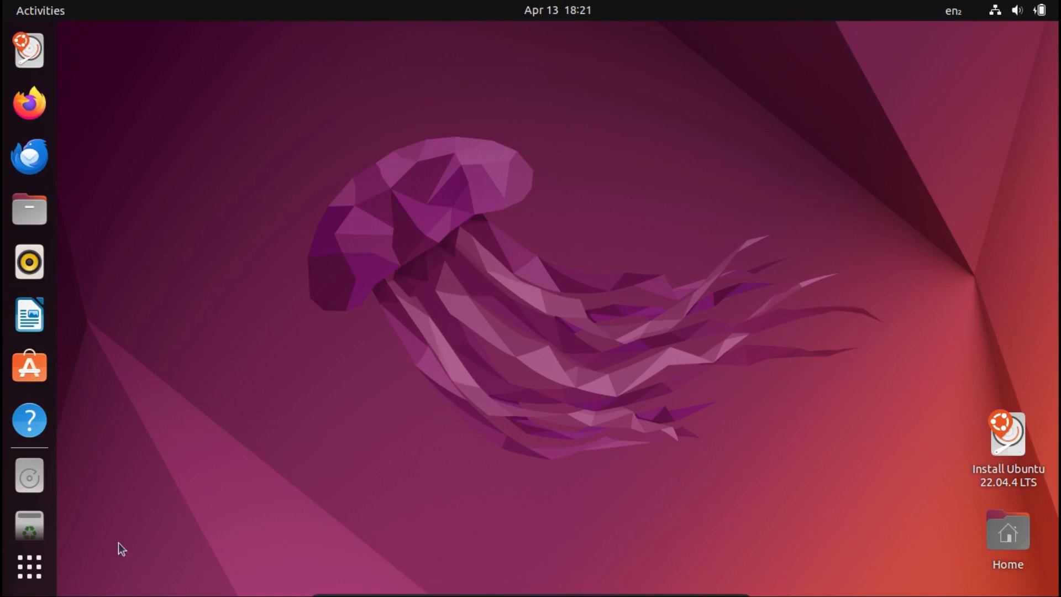
# Open GParted and start a resize of the /dev/sda3 partition with 412 MiB of free space preceding it.
pyautogui.click(29, 566)
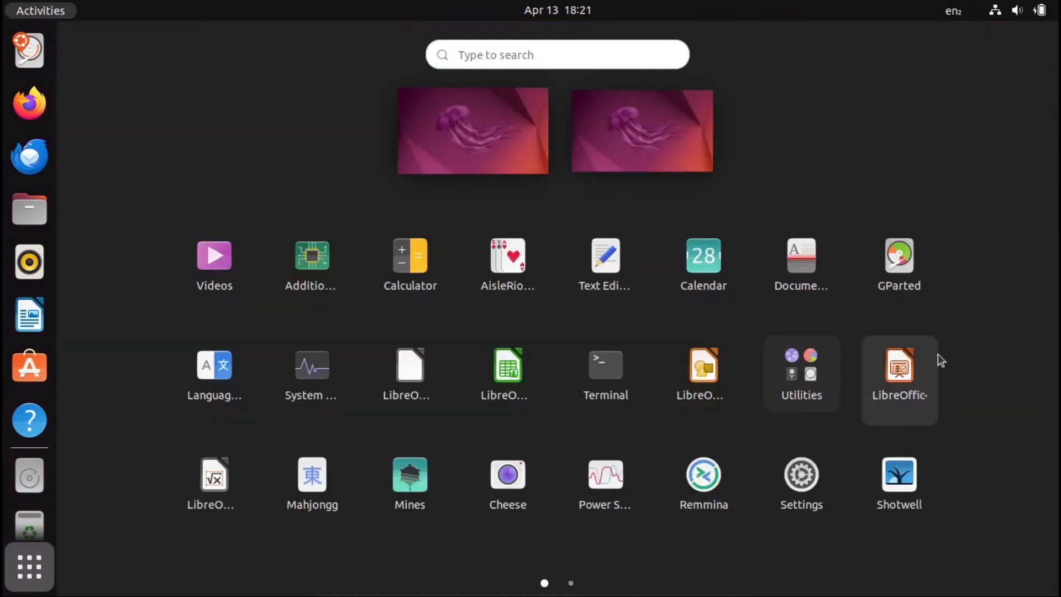
pyautogui.click(899, 288)
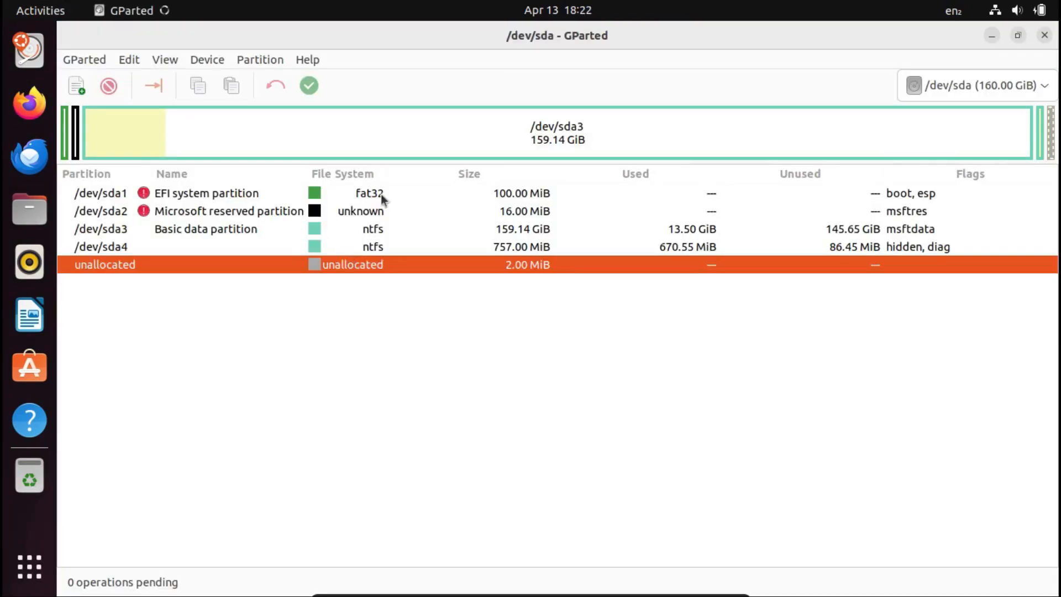
pyautogui.click(352, 230)
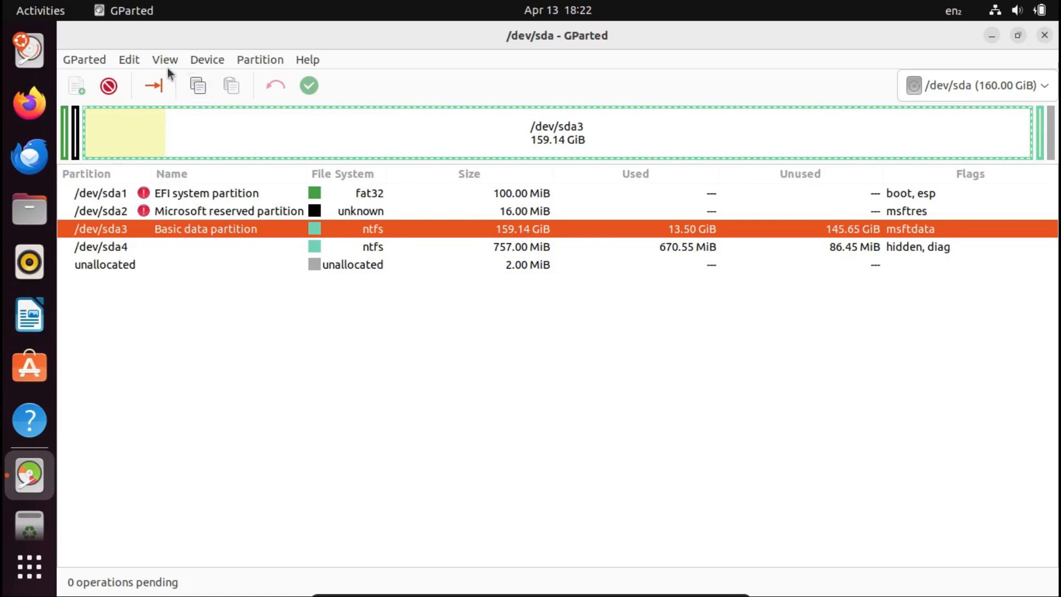
pyautogui.click(154, 86)
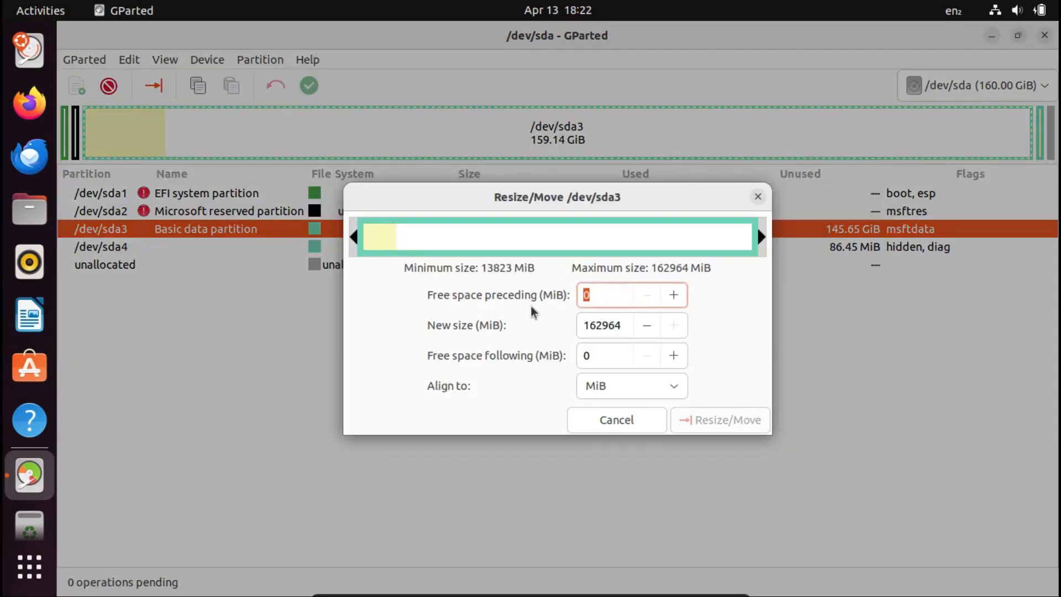
pyautogui.write('412')
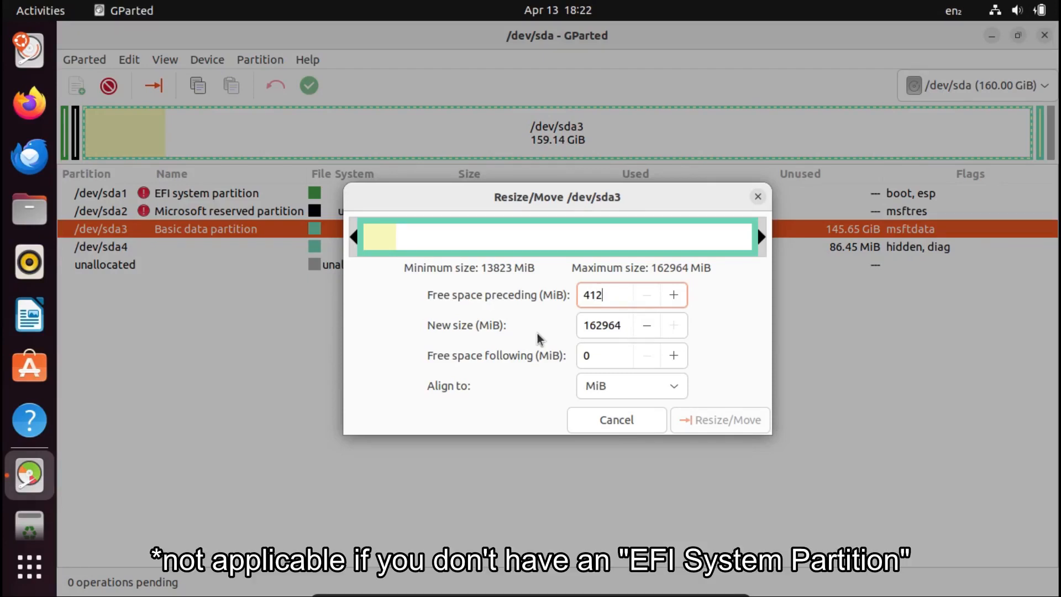
pyautogui.press('Return')
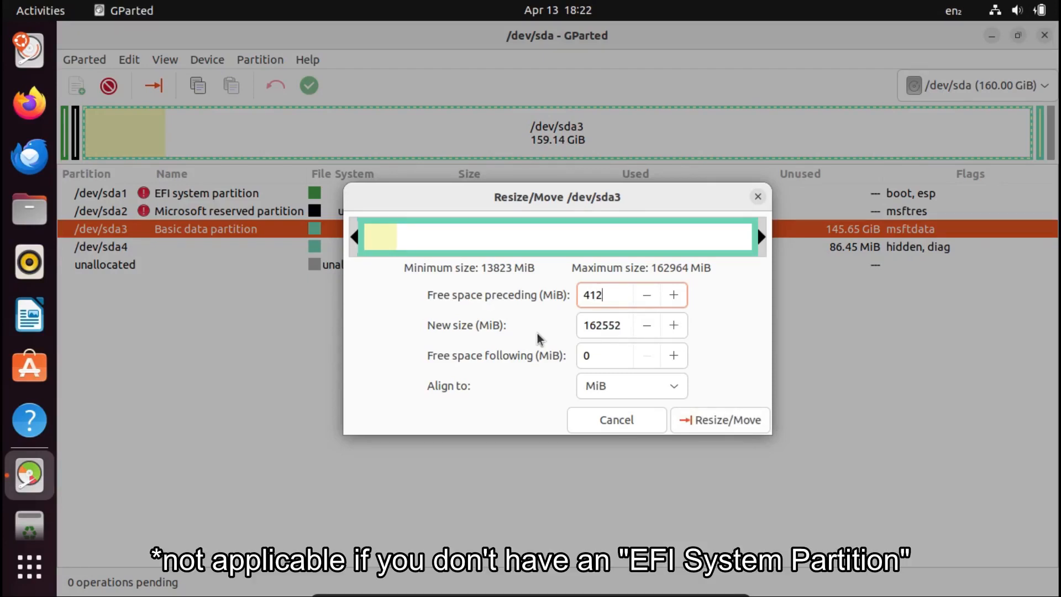
# Set the new size of /dev/sda3 to 81276 MiB and queue the resize.
pyautogui.click(626, 331)
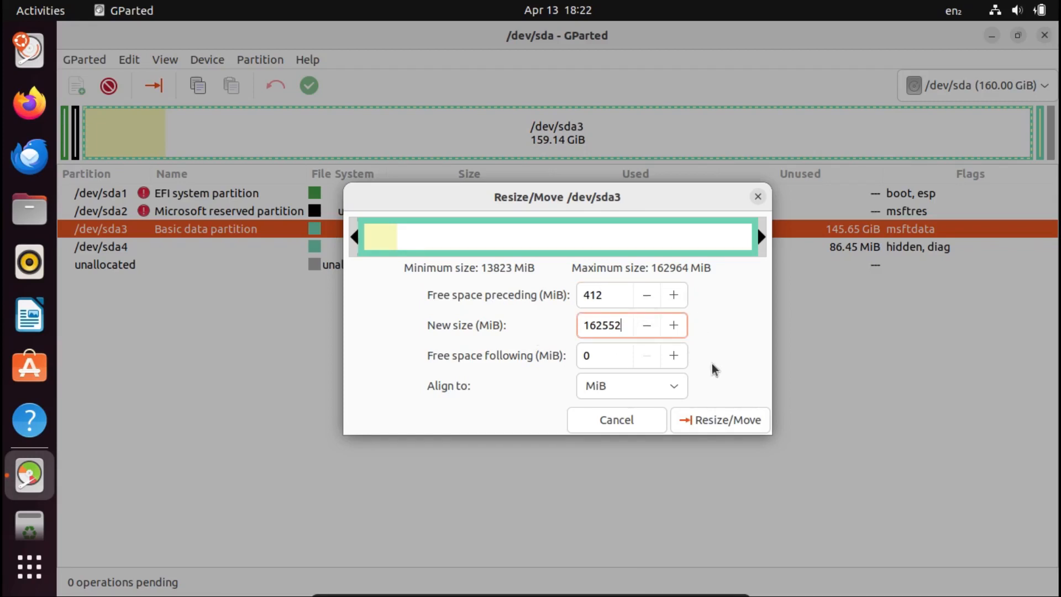
pyautogui.hotkey('ctrl', 'a')
pyautogui.write('81276')
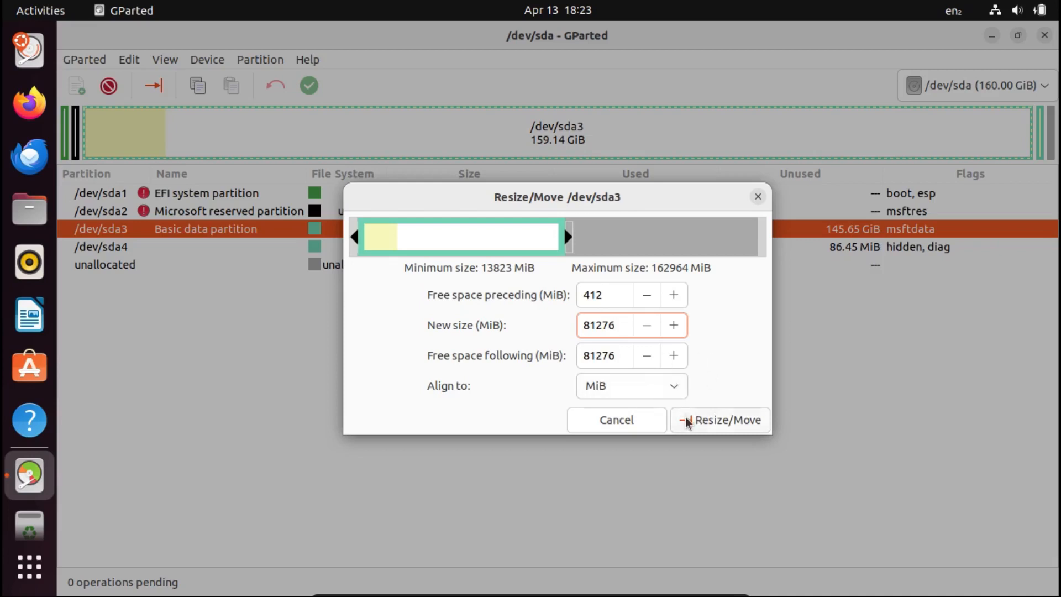
pyautogui.click(694, 433)
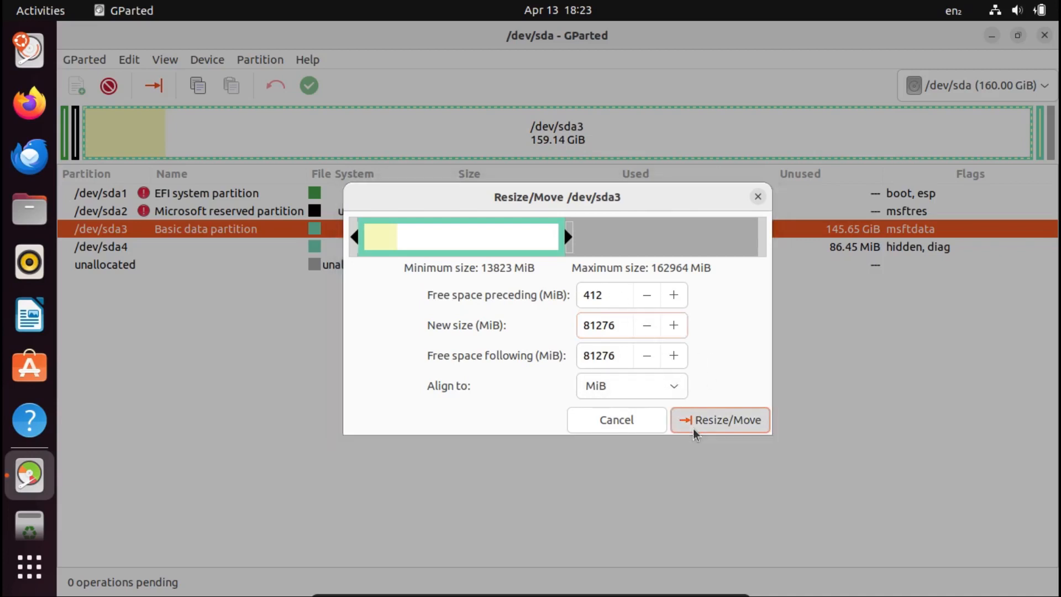
pyautogui.click(569, 396)
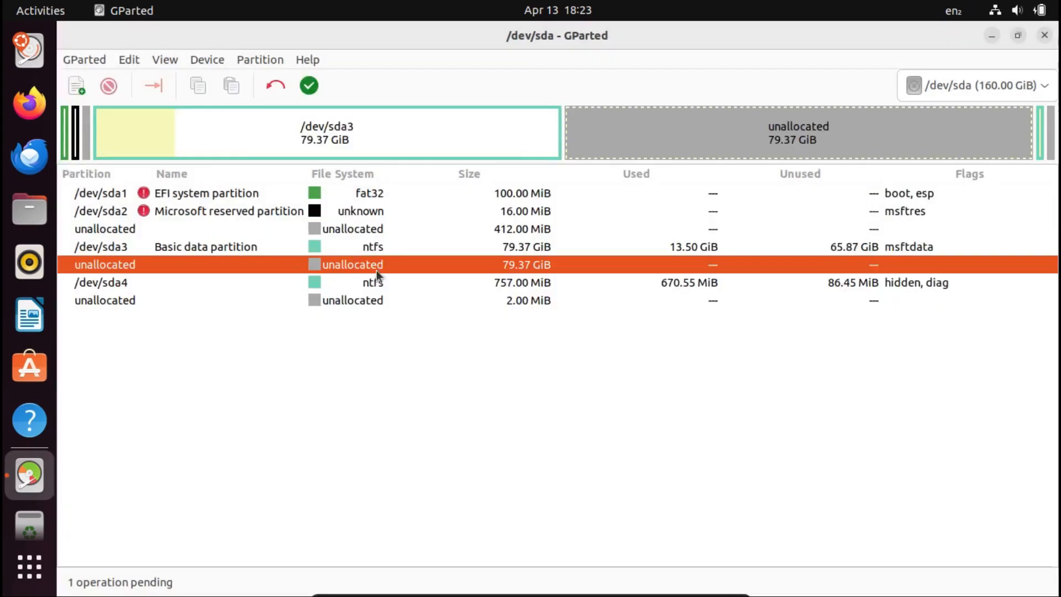
pyautogui.click(454, 224)
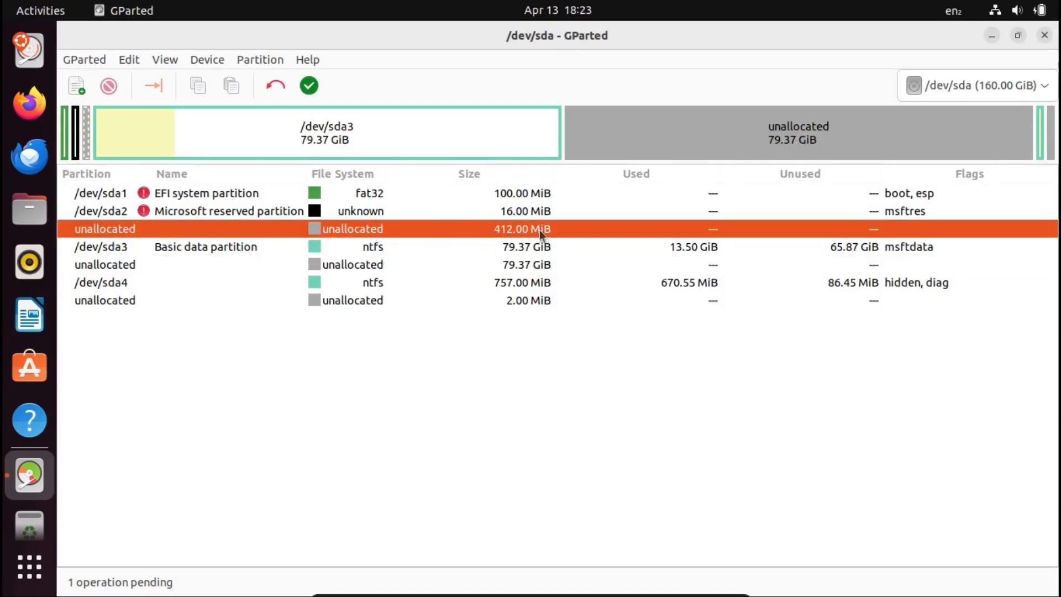
pyautogui.click(420, 198)
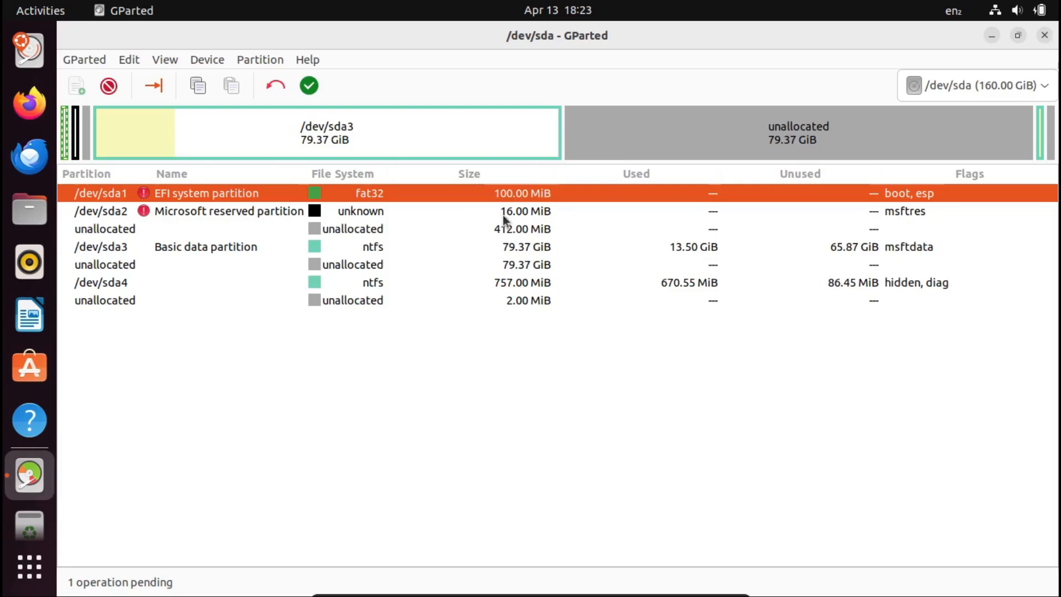
pyautogui.click(416, 233)
pyautogui.click(445, 214)
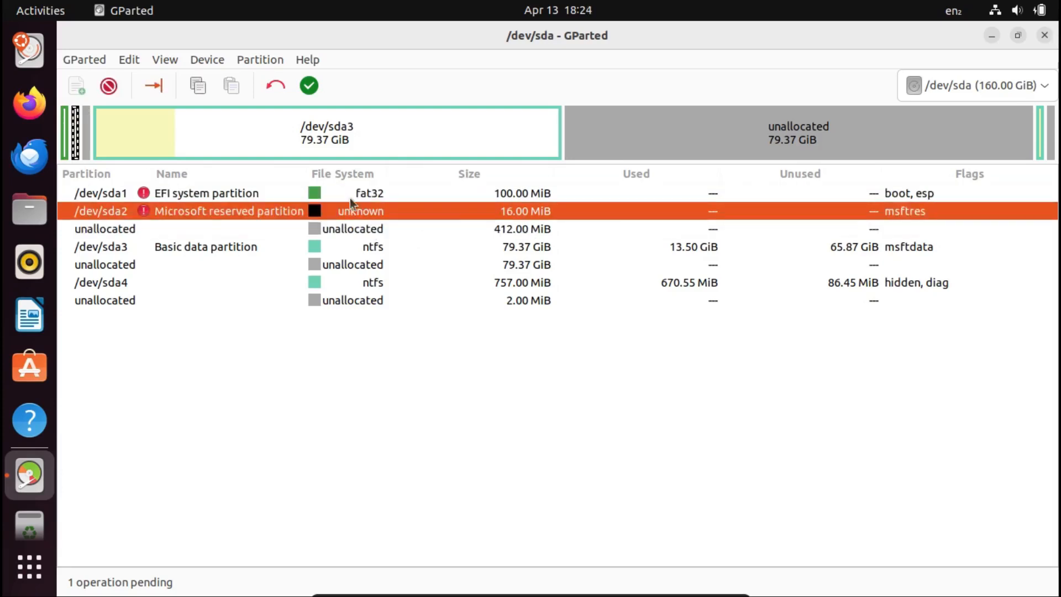
pyautogui.click(411, 197)
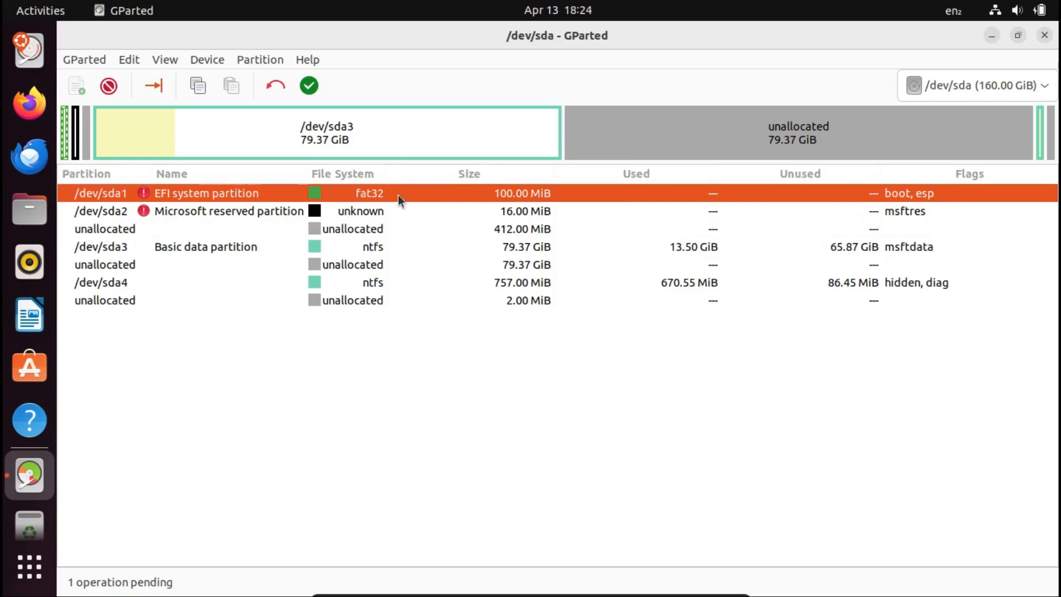
# Move the Microsoft reserved partition /dev/sda2 to the end of its free space, leaving 412 MiB before it.
pyautogui.click(379, 215)
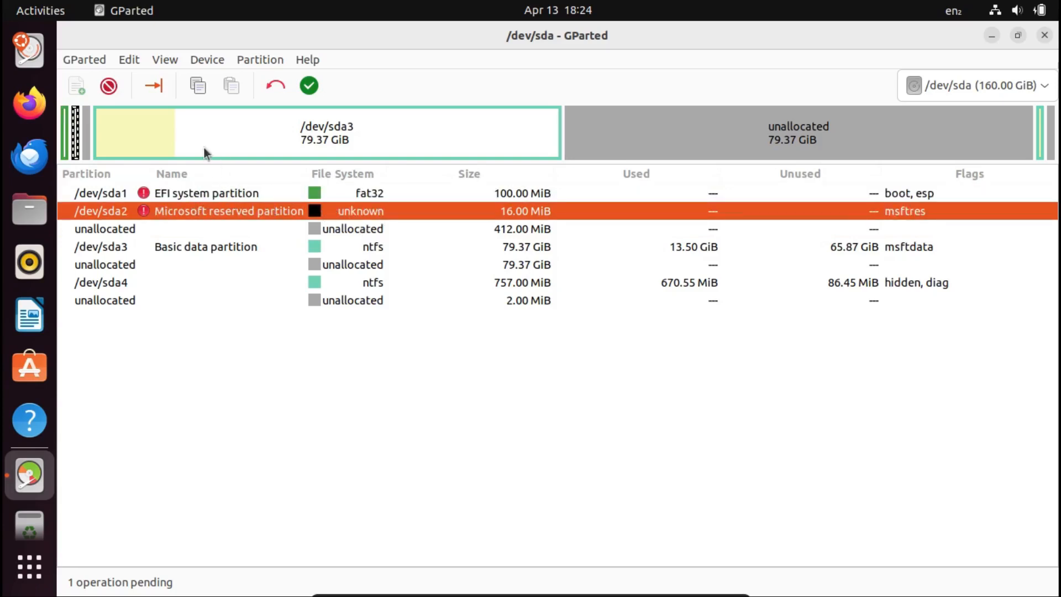
pyautogui.click(153, 86)
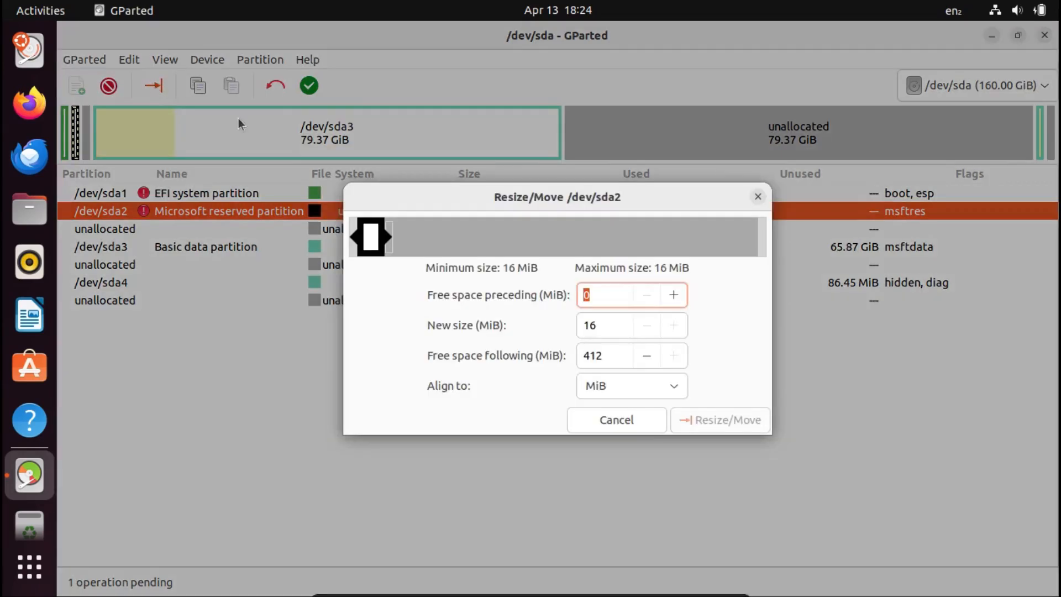
pyautogui.moveTo(370, 238); pyautogui.dragTo(777, 263)
pyautogui.click(715, 419)
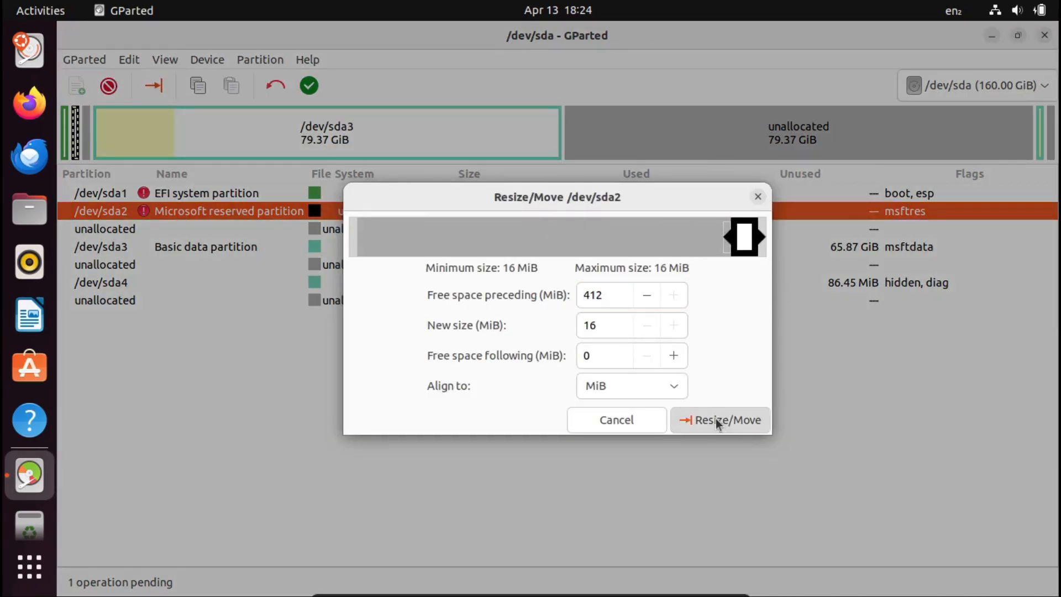
pyautogui.click(626, 412)
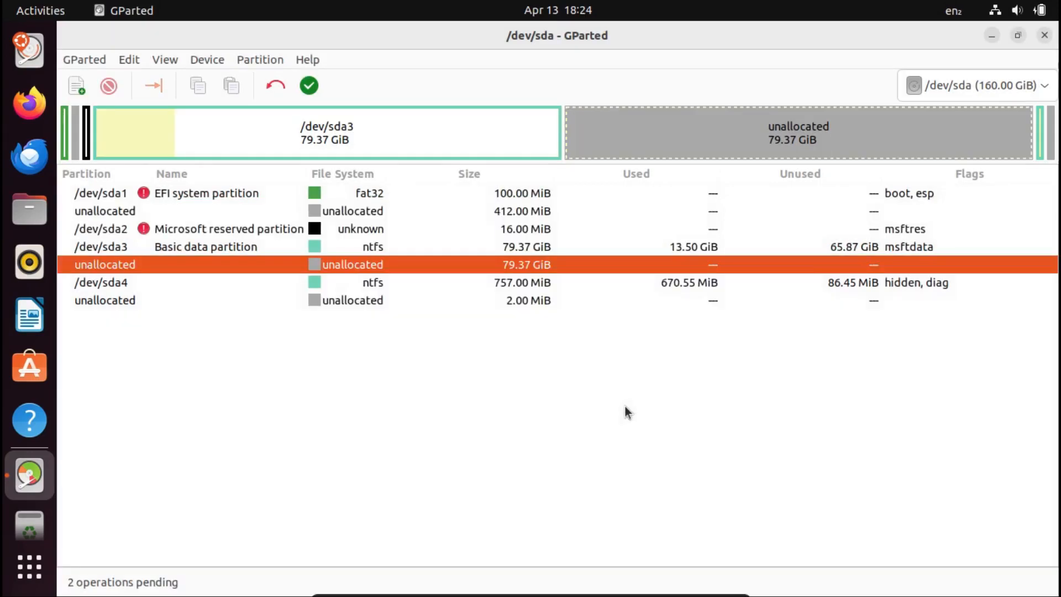
# Extend the EFI system partition /dev/sda1 into the unallocated space behind it, to about 510 MiB.
pyautogui.click(385, 197)
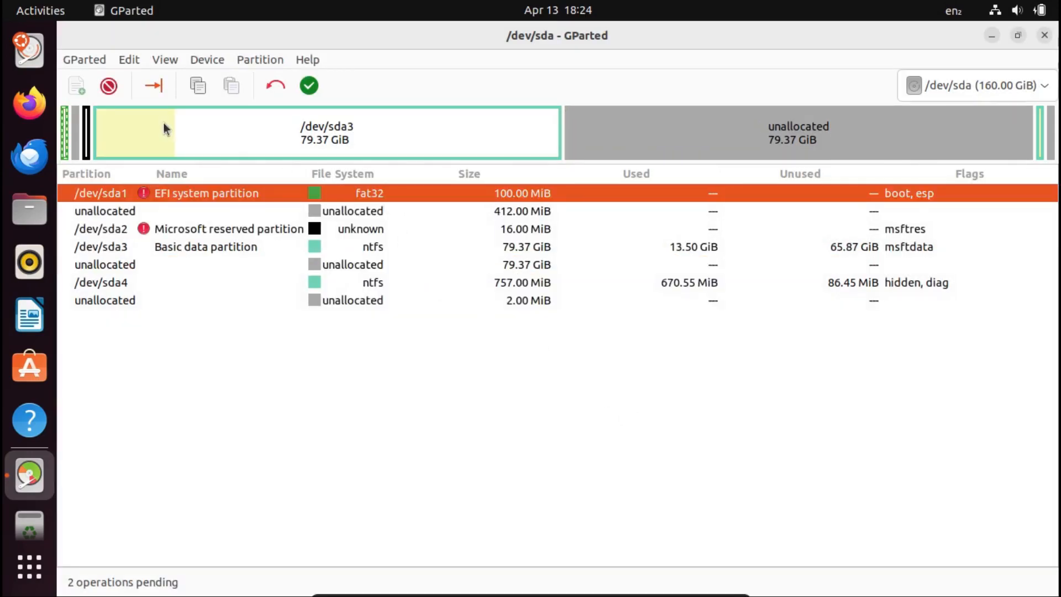
pyautogui.click(157, 85)
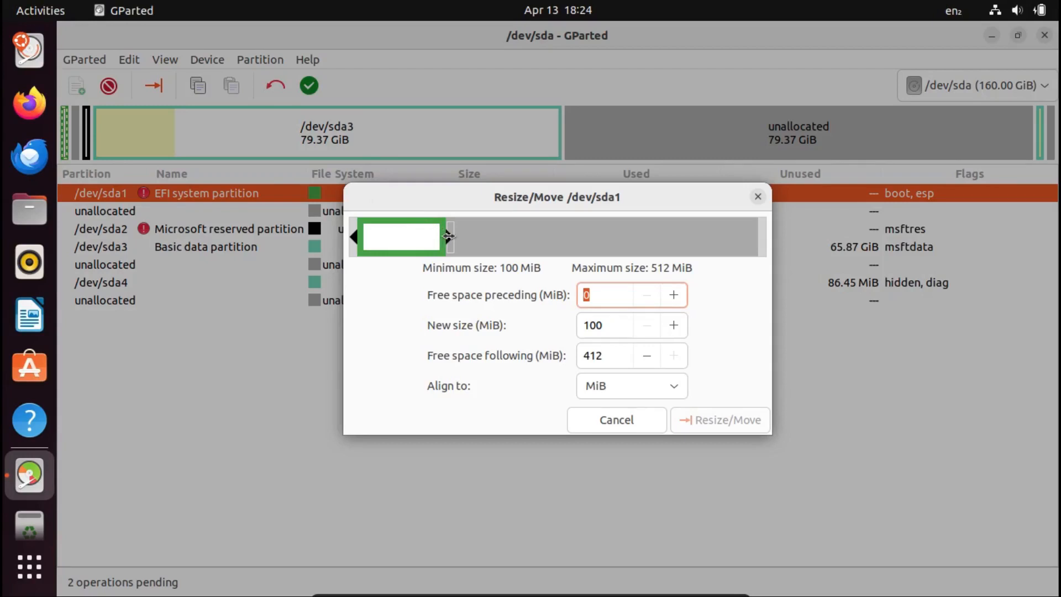
pyautogui.moveTo(448, 237); pyautogui.dragTo(760, 237)
pyautogui.click(698, 419)
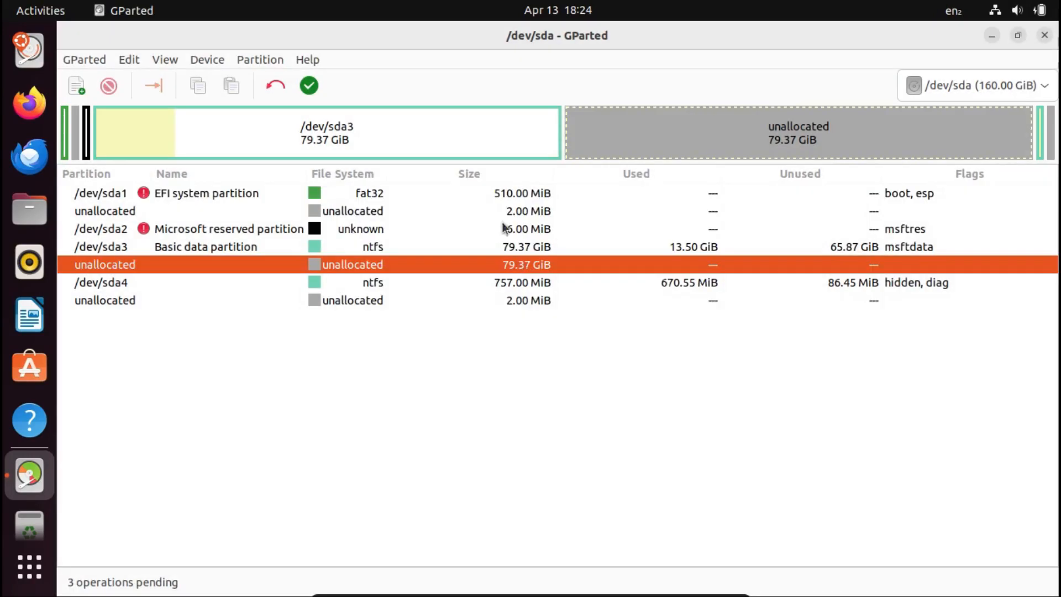
pyautogui.click(526, 214)
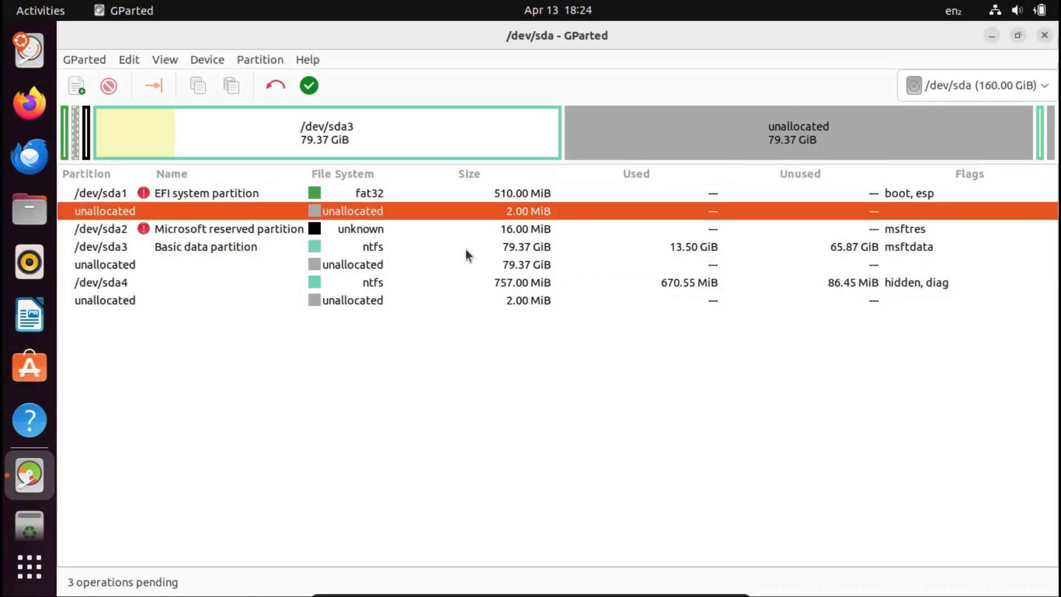
pyautogui.click(399, 193)
pyautogui.click(381, 211)
# Add a 2000 MiB linux-swap partition at the end of the large unallocated space after /dev/sda3.
pyautogui.click(327, 263)
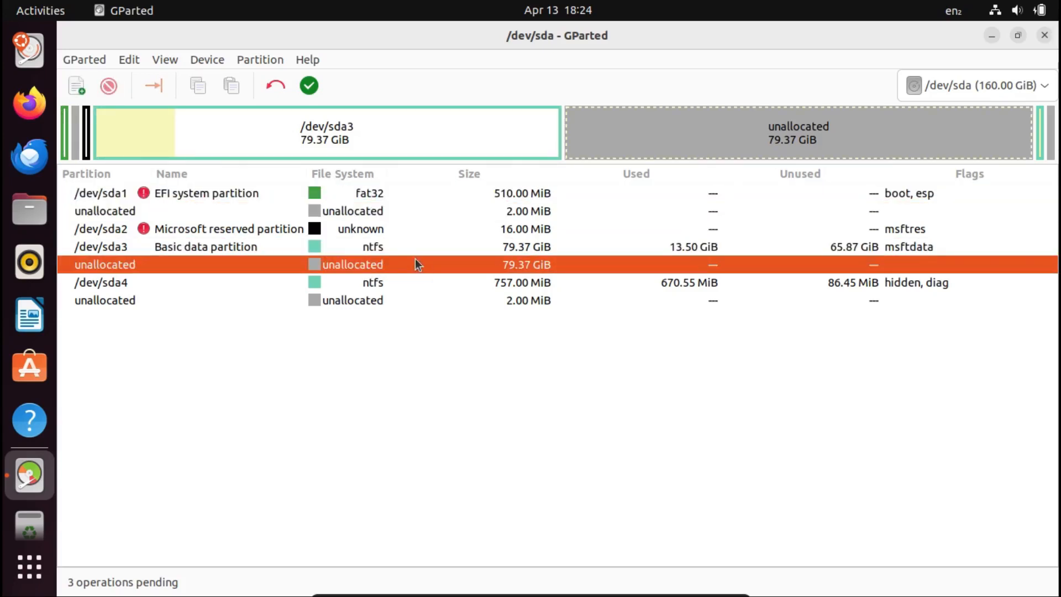
pyautogui.click(71, 91)
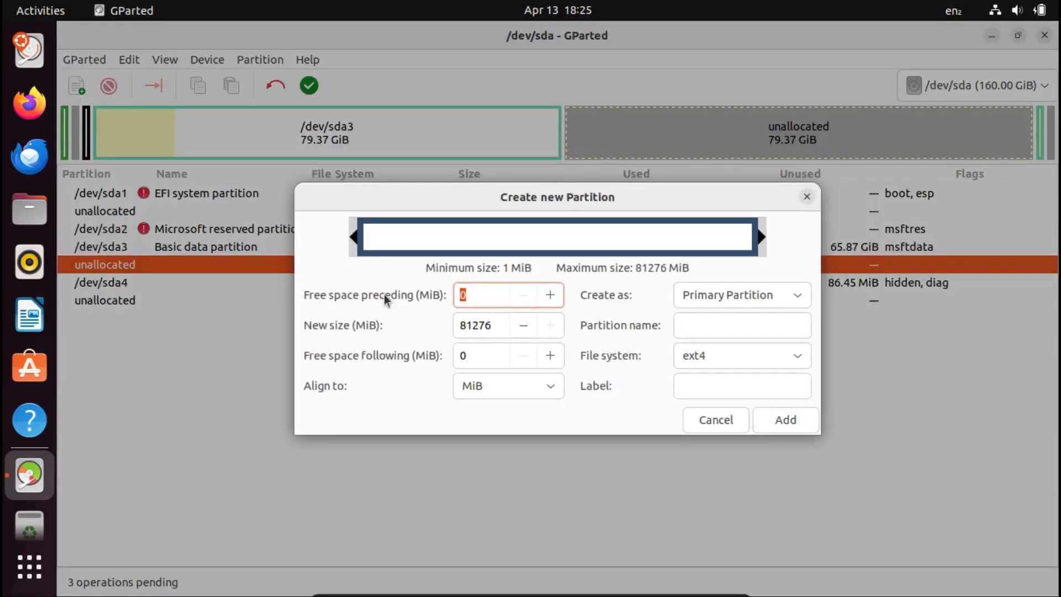
pyautogui.press('Tab')
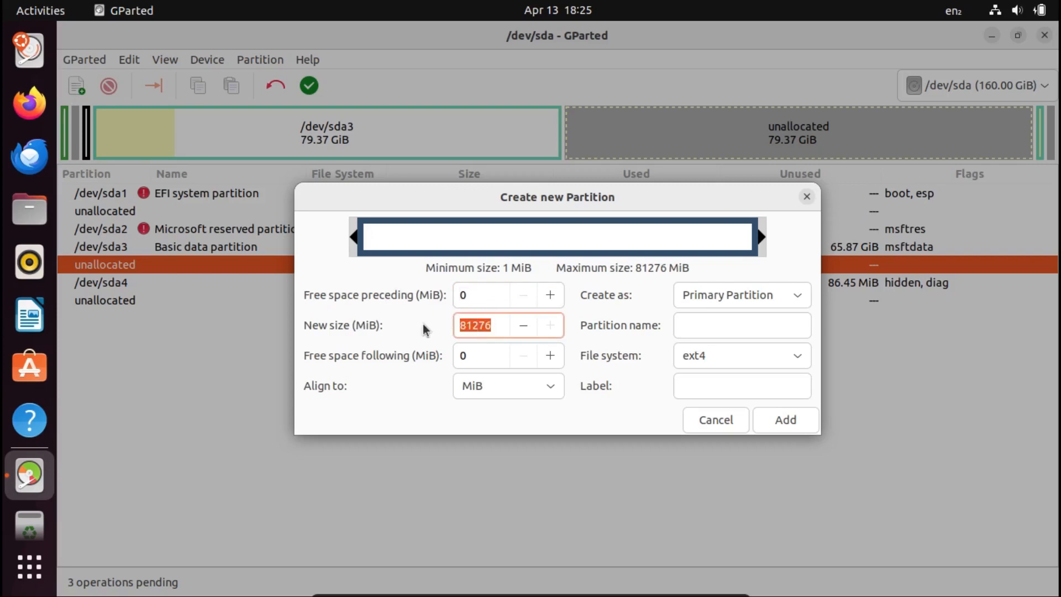
pyautogui.write('2000')
pyautogui.press('Return')
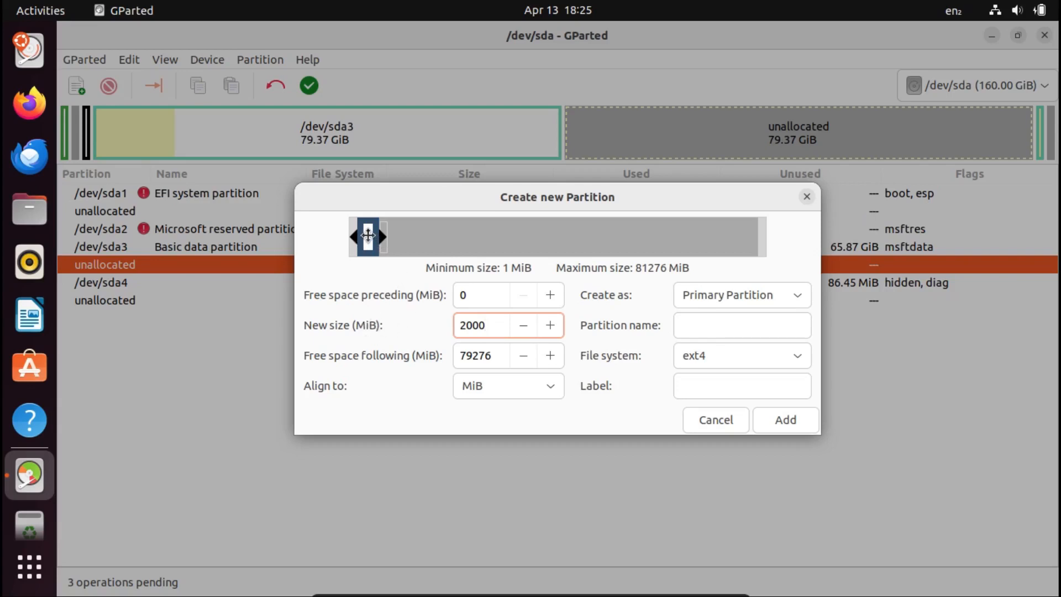
pyautogui.moveTo(368, 236); pyautogui.dragTo(803, 245)
pyautogui.click(685, 355)
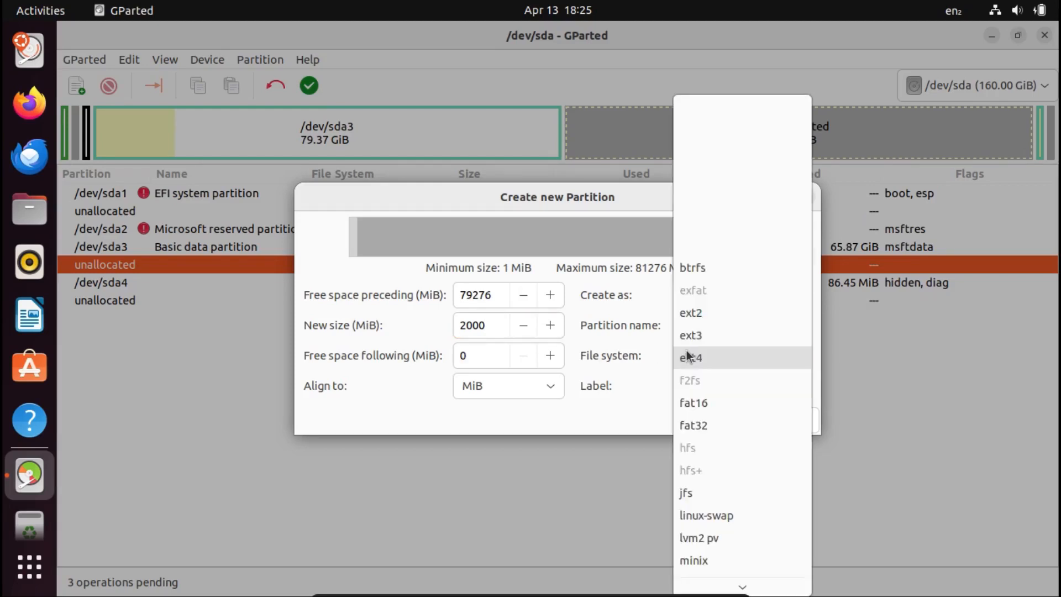
pyautogui.click(700, 516)
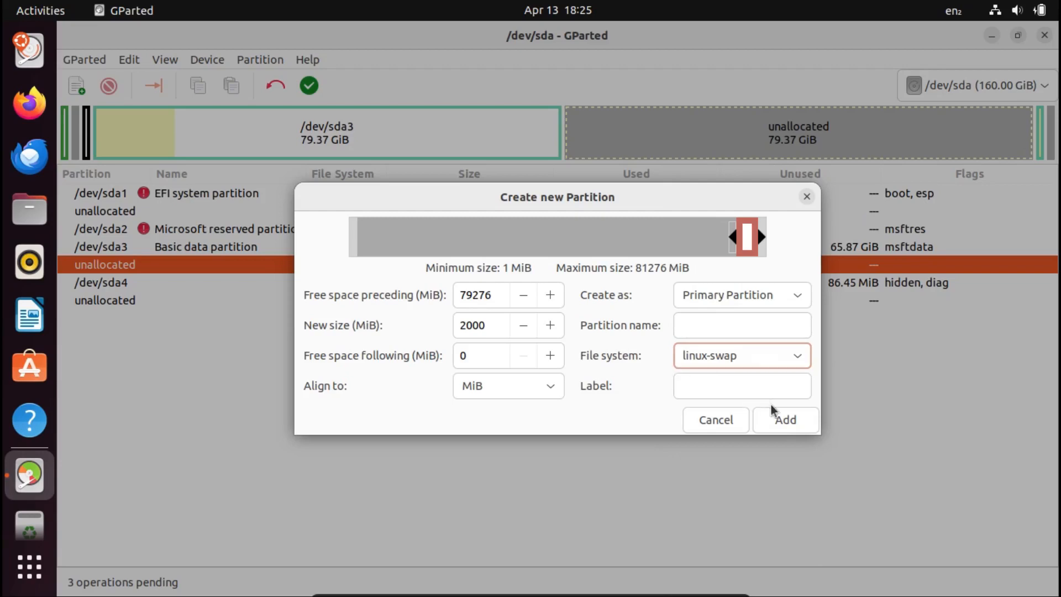
pyautogui.click(779, 421)
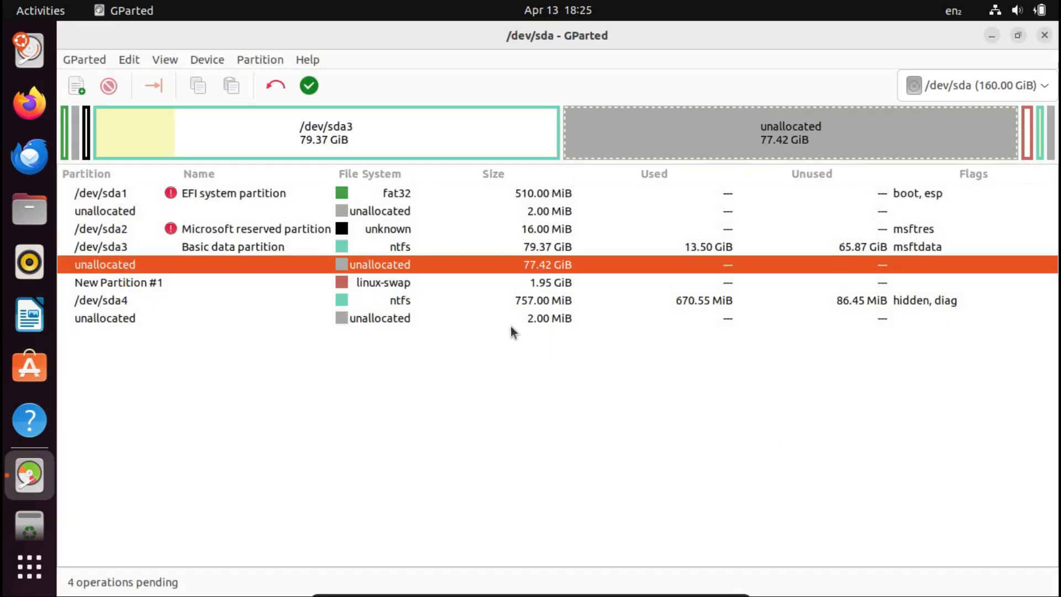
# Queue a 20000 MiB ext4 primary partition at the end of the large unallocated space after /dev/sda3.
pyautogui.click(471, 287)
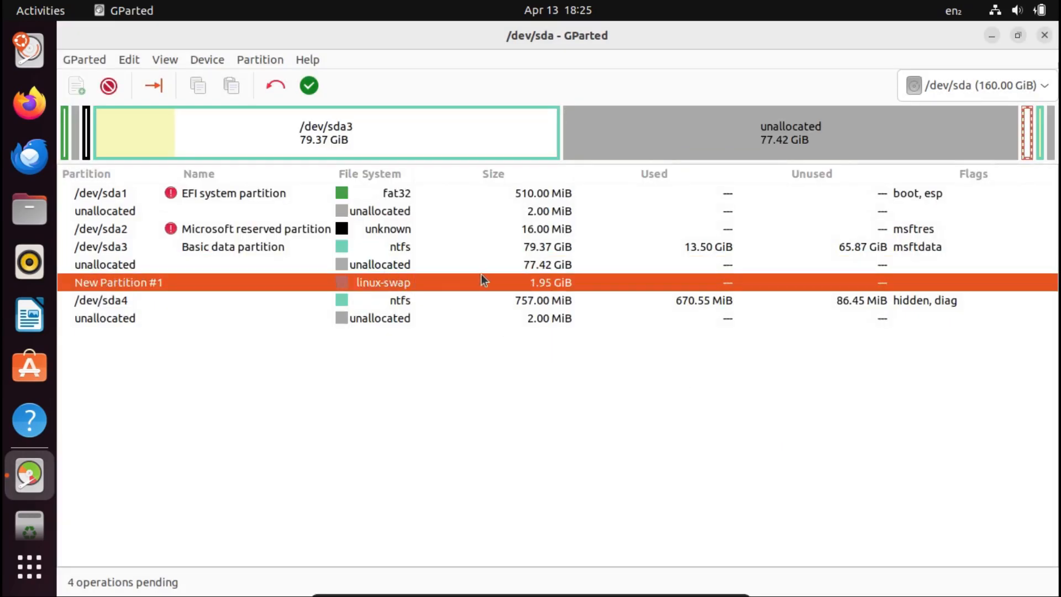
pyautogui.click(425, 267)
pyautogui.click(78, 88)
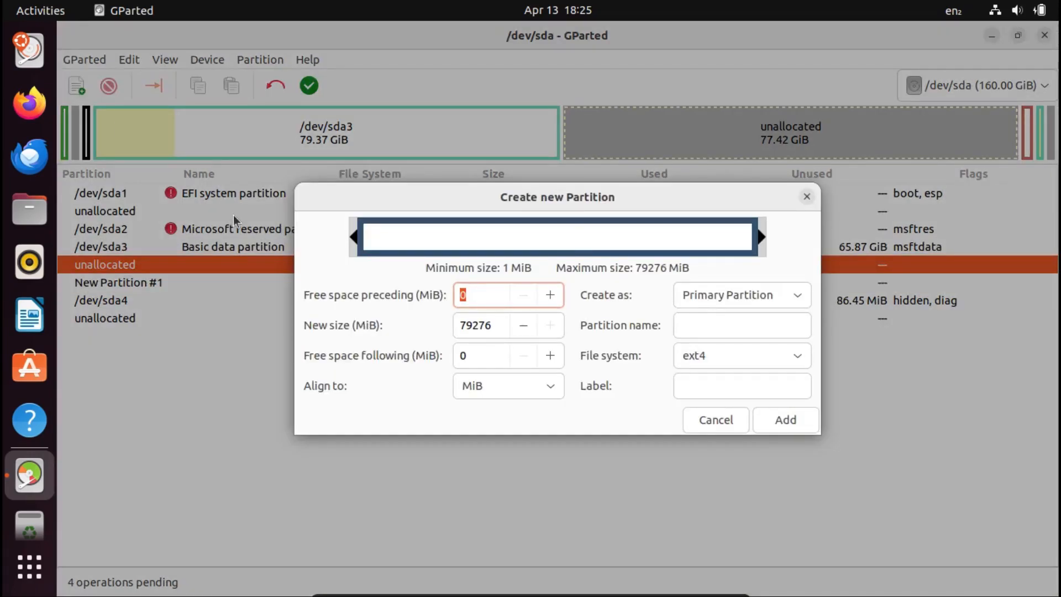
pyautogui.click(475, 325)
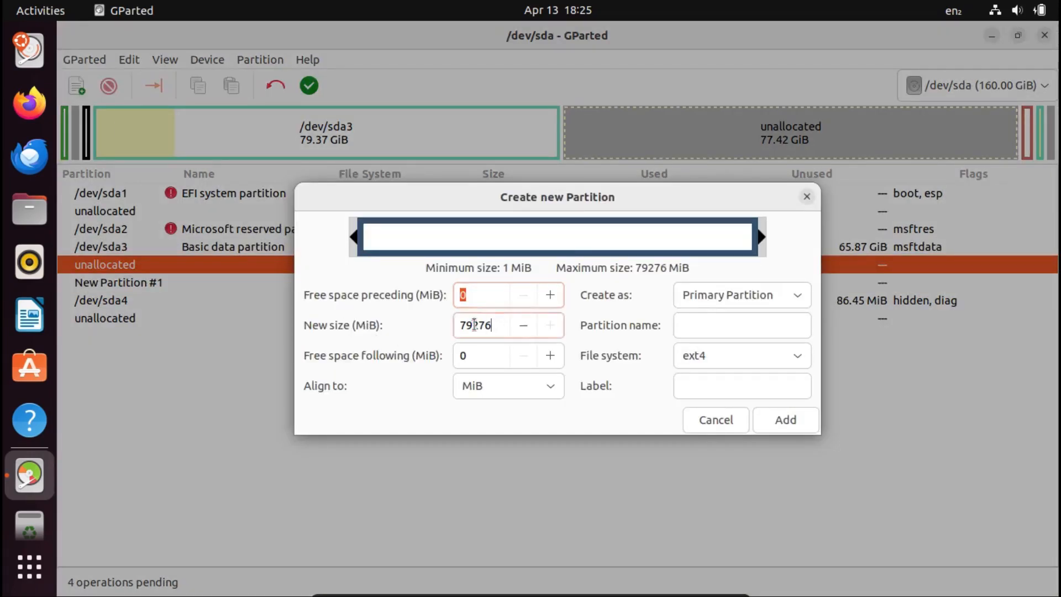
pyautogui.doubleClick(474, 325)
pyautogui.write('200')
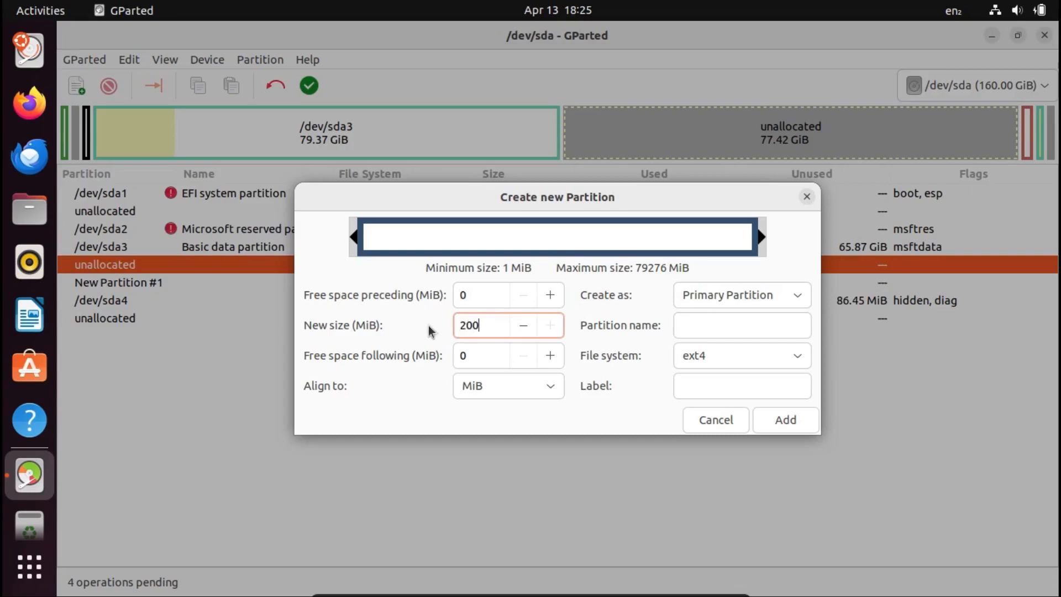
pyautogui.write('00')
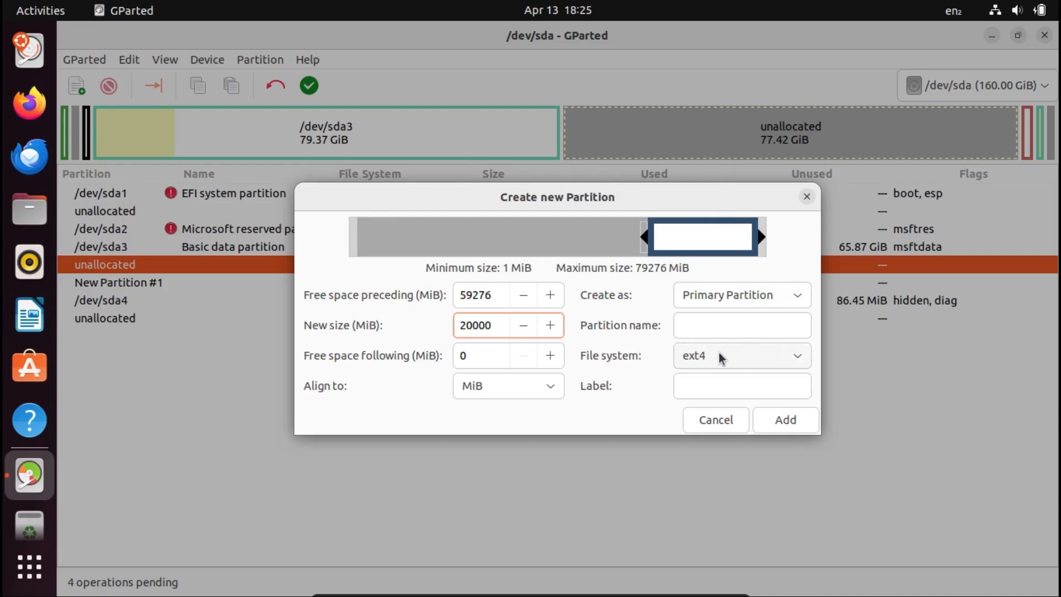
pyautogui.click(707, 364)
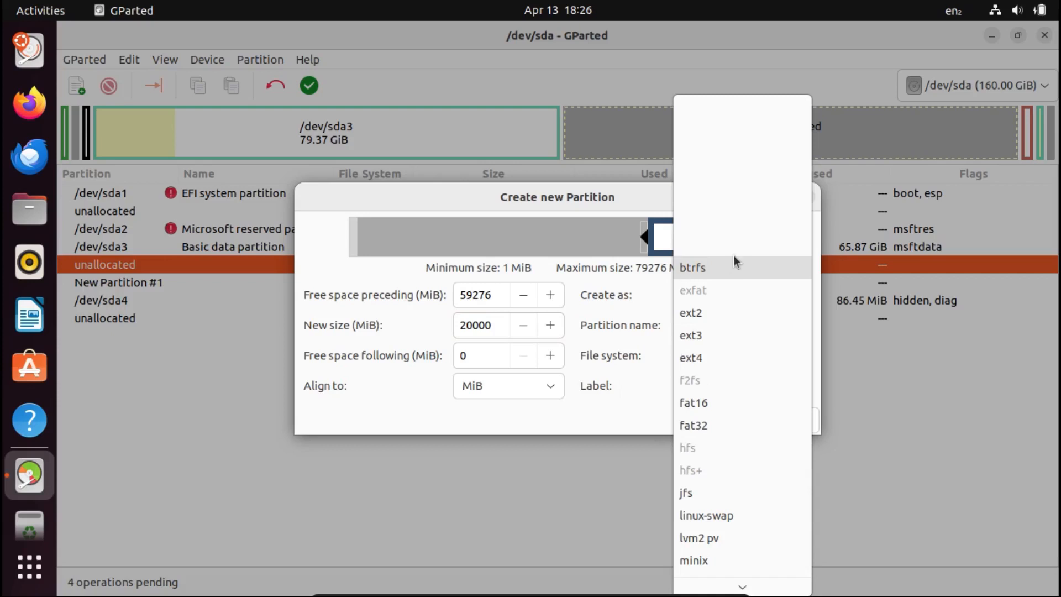
pyautogui.moveTo(742, 586)
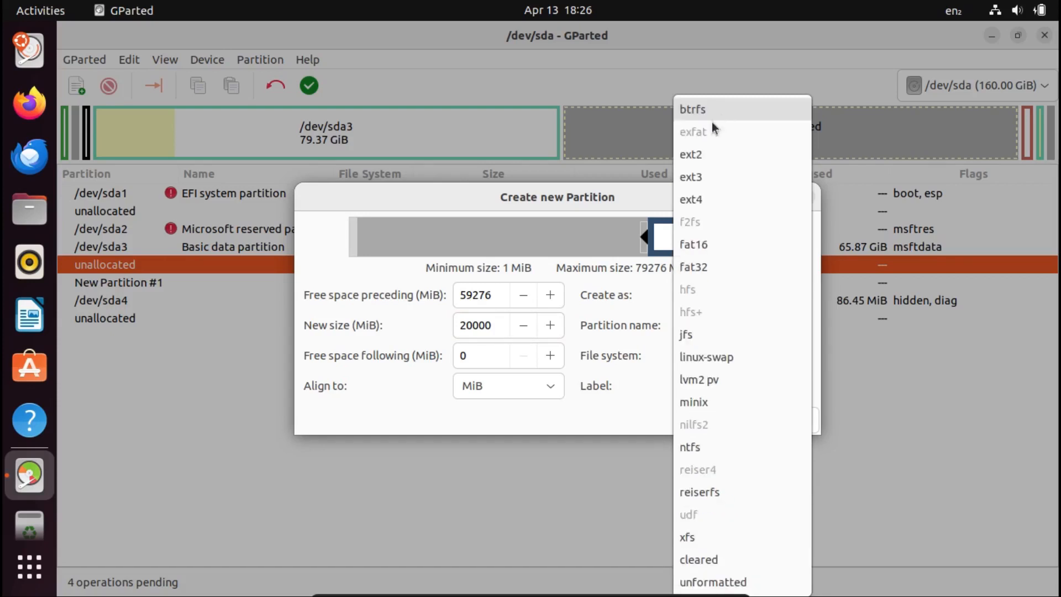
pyautogui.click(597, 308)
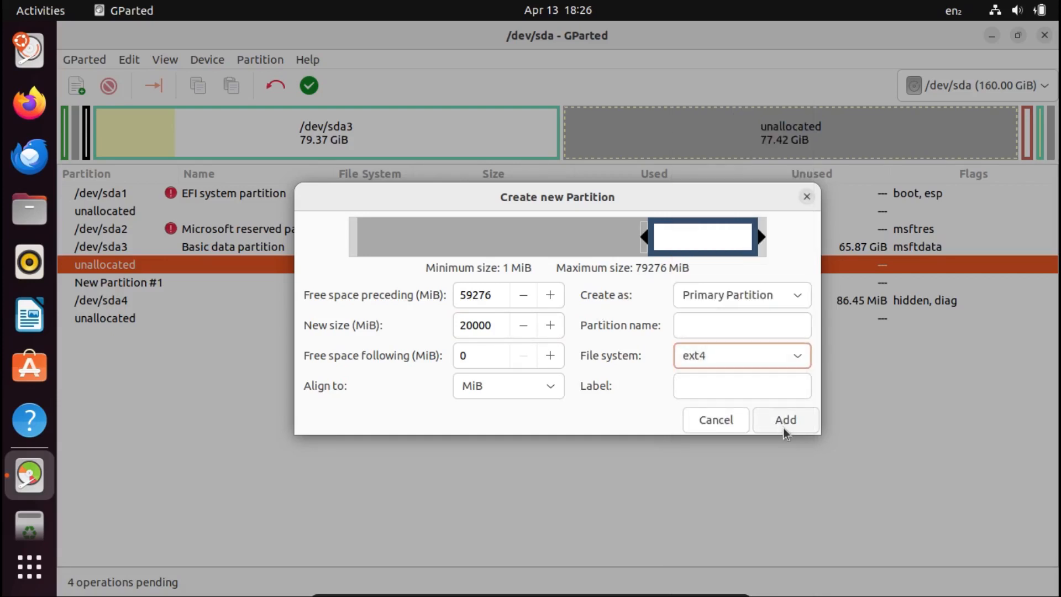
pyautogui.click(785, 426)
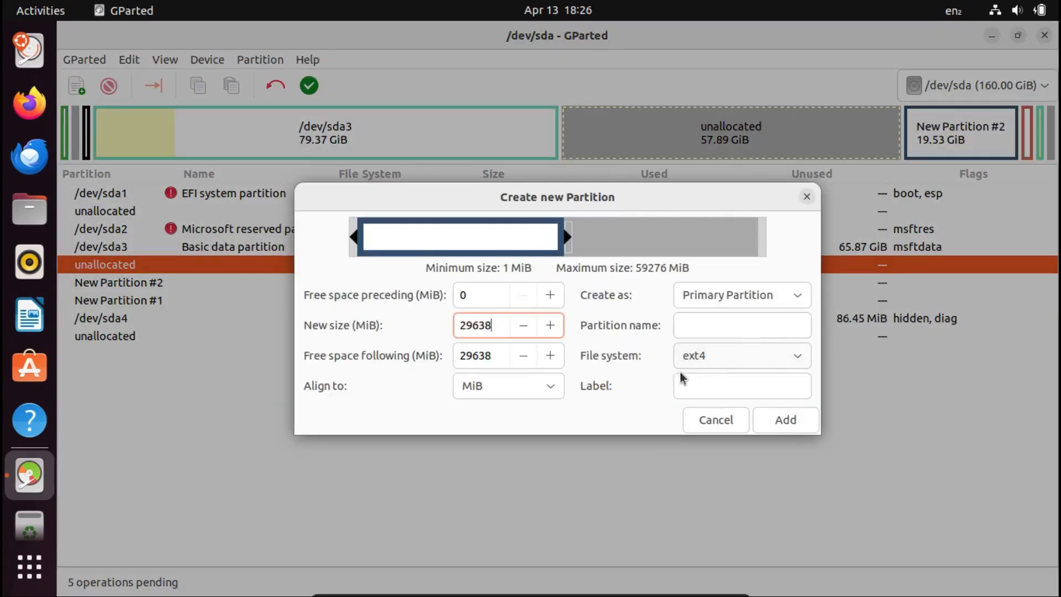
# Queue two 29638 MiB ext4 primary partitions to fill the remaining large unallocated space after /dev/sda3.
pyautogui.click(768, 423)
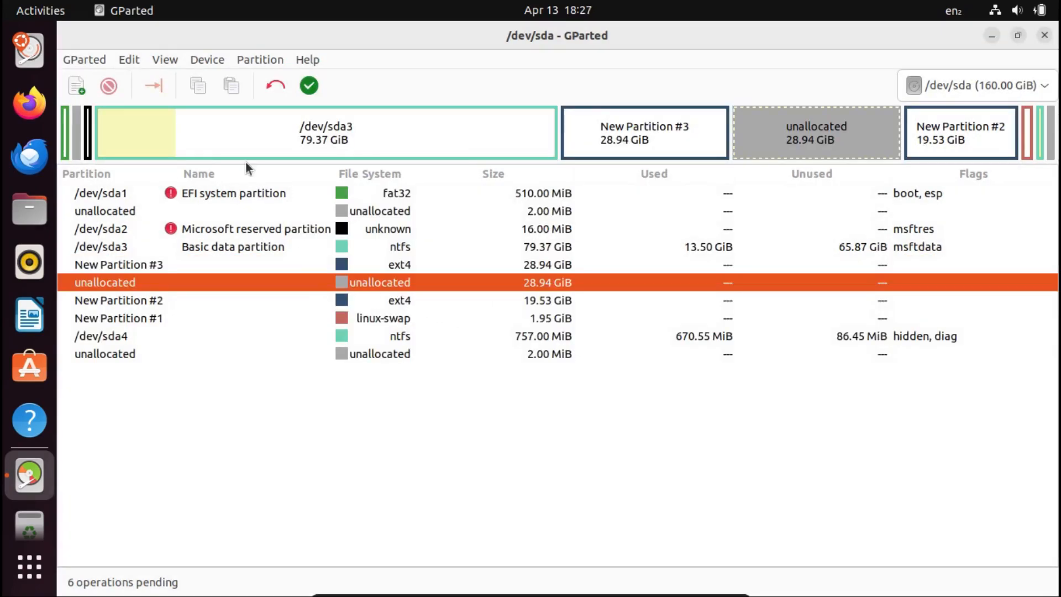
pyautogui.click(81, 78)
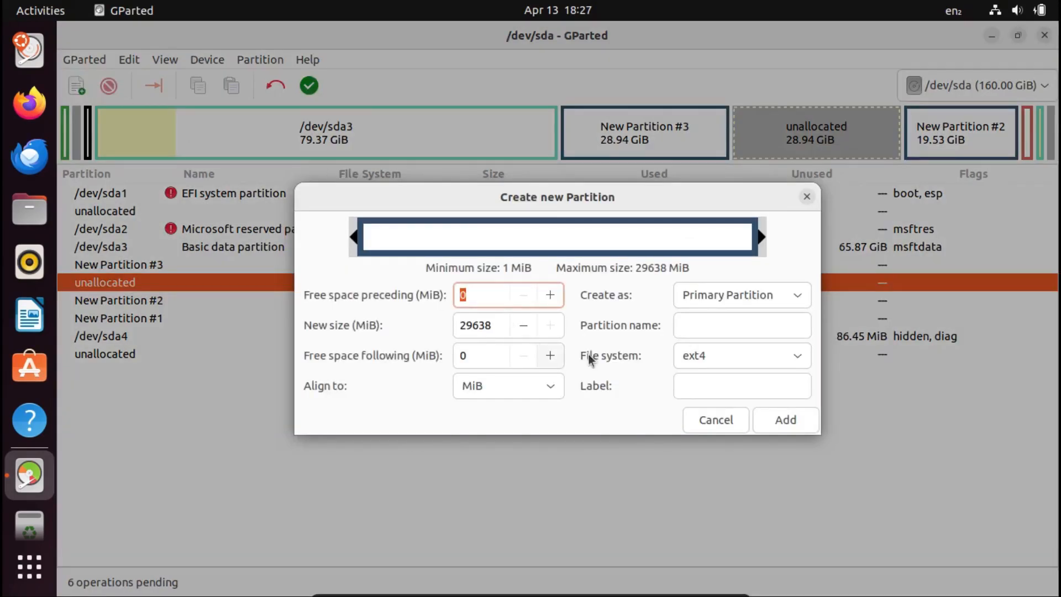
pyautogui.click(777, 421)
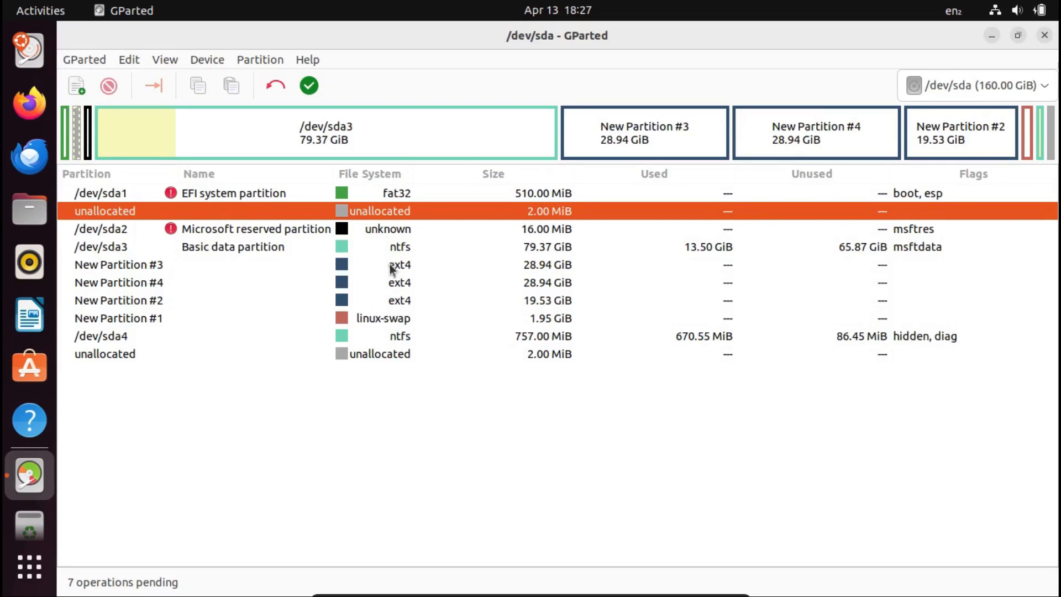
# Examine the planned layout, going through the EFI partition, the three new ext4 partitions and the new swap partition.
pyautogui.click(459, 193)
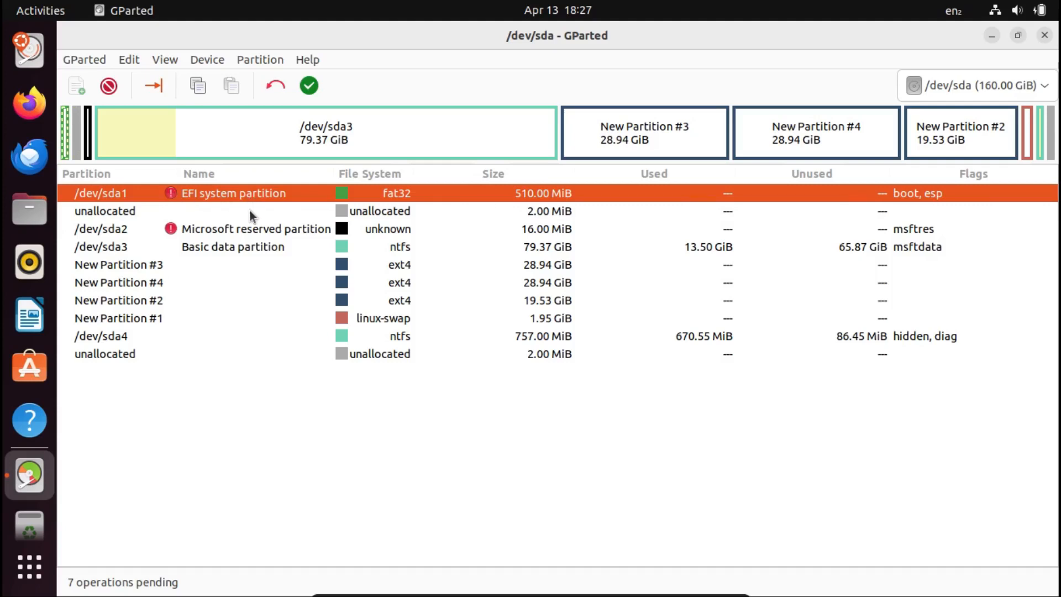
pyautogui.click(422, 266)
pyautogui.press('Down')
pyautogui.press('Down')
pyautogui.press('Up')
pyautogui.press('Up')
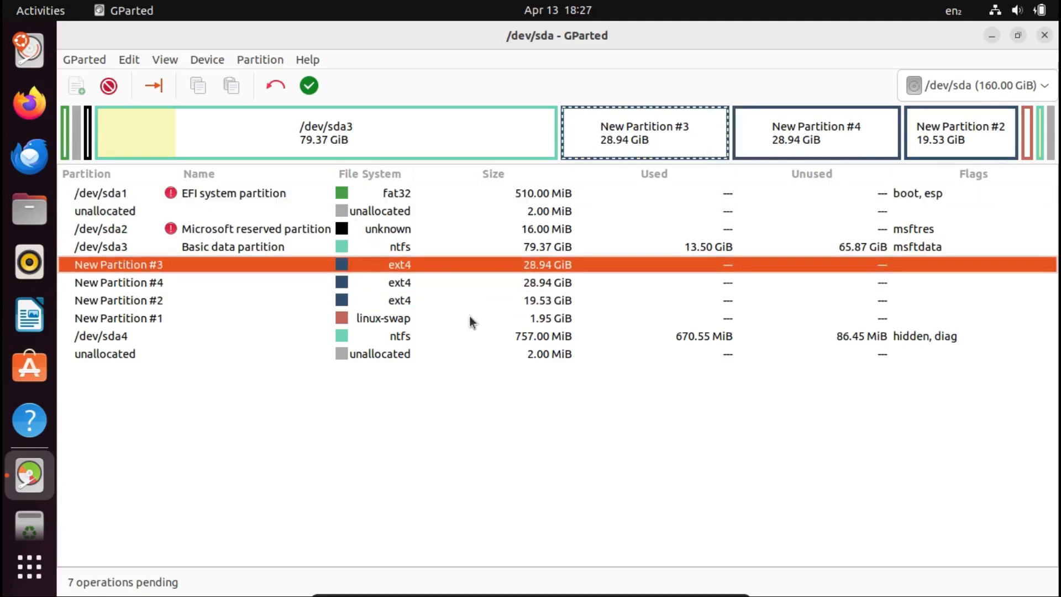
pyautogui.click(404, 284)
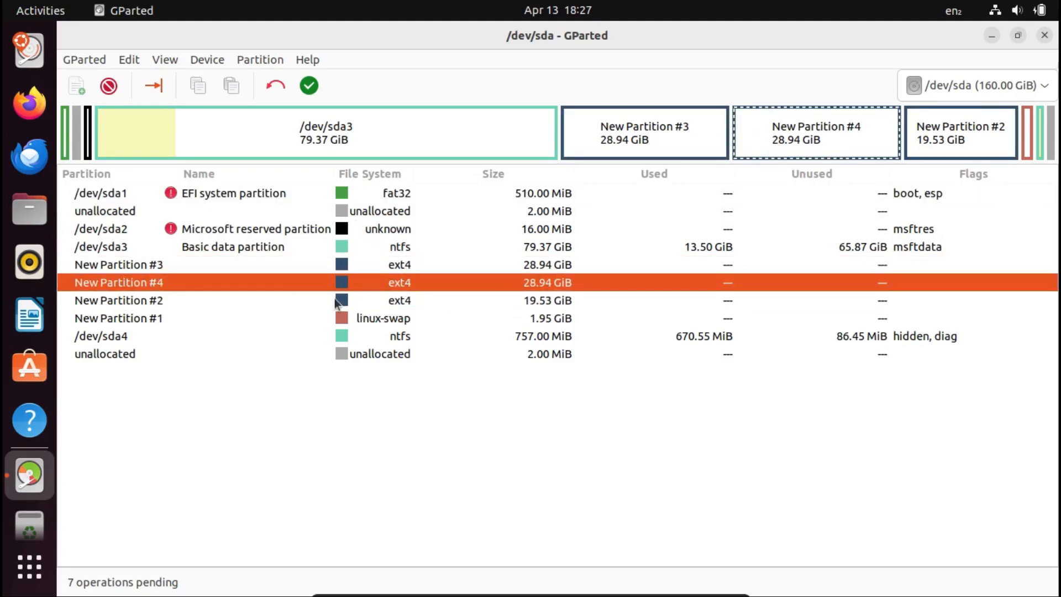
pyautogui.click(354, 301)
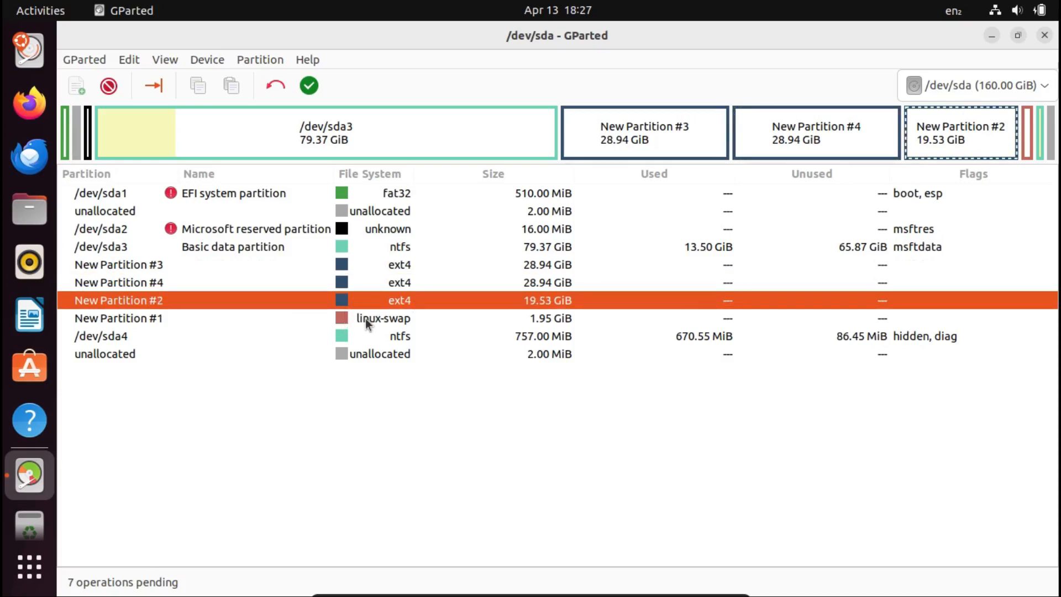
pyautogui.click(367, 322)
pyautogui.click(390, 303)
pyautogui.click(391, 323)
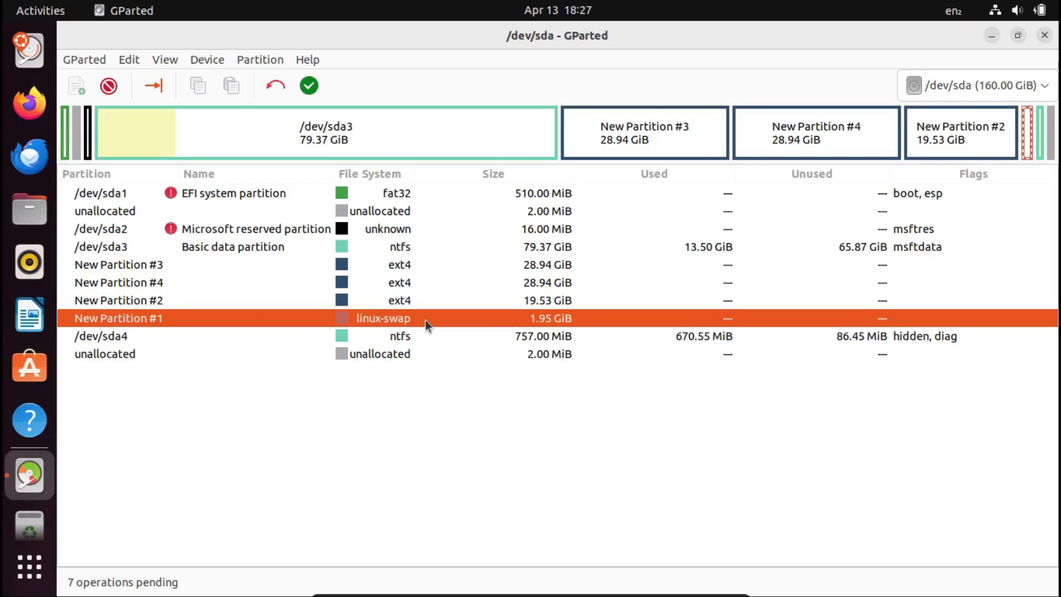
# Apply all pending operations to /dev/sda and check the details of the /dev/sda1 grow operation before closing the report.
pyautogui.click(310, 87)
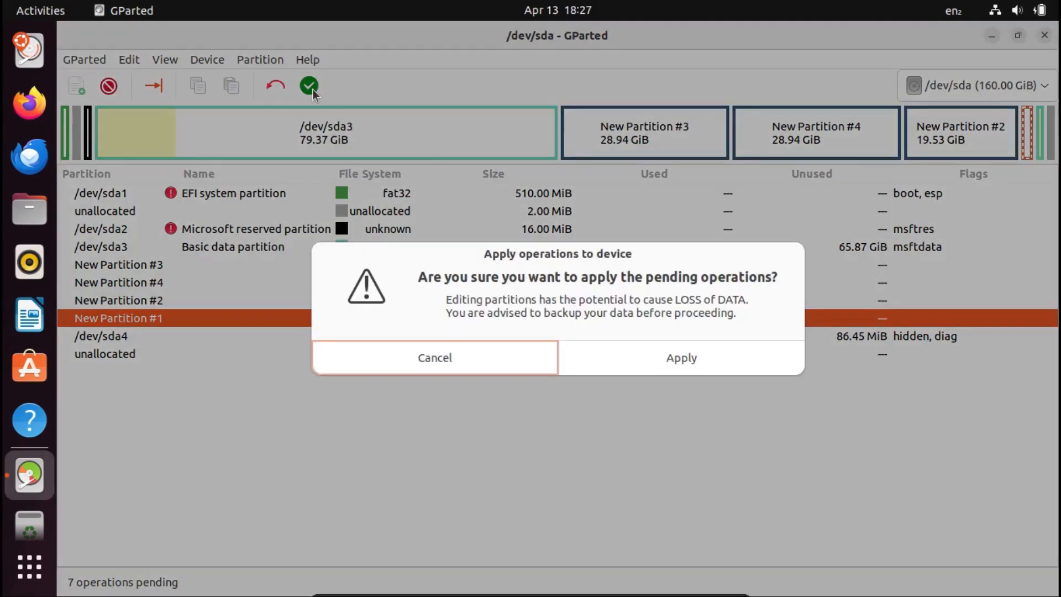
pyautogui.click(645, 356)
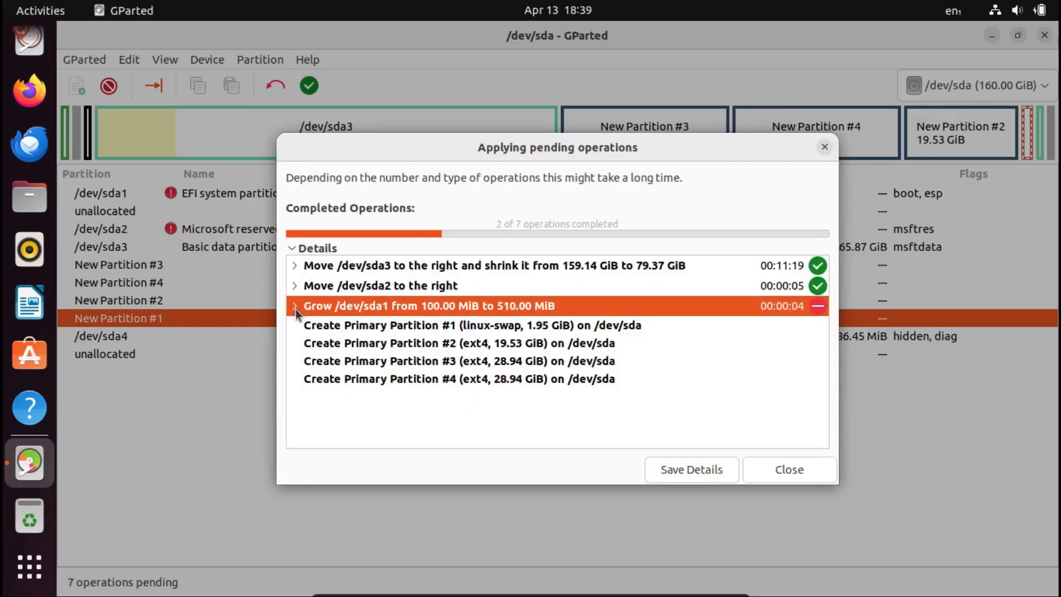
pyautogui.click(297, 306)
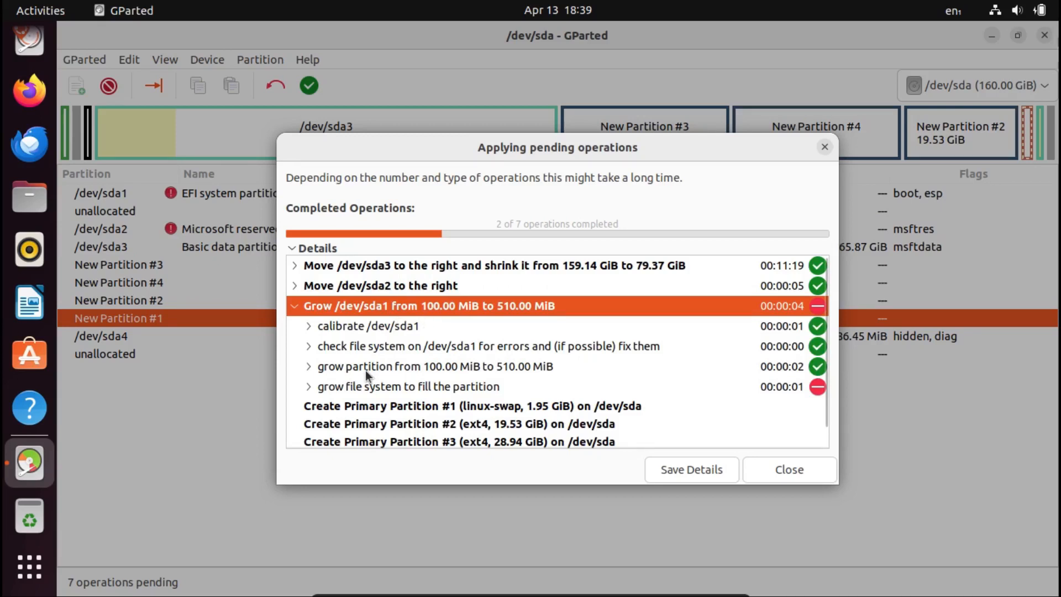
pyautogui.click(296, 308)
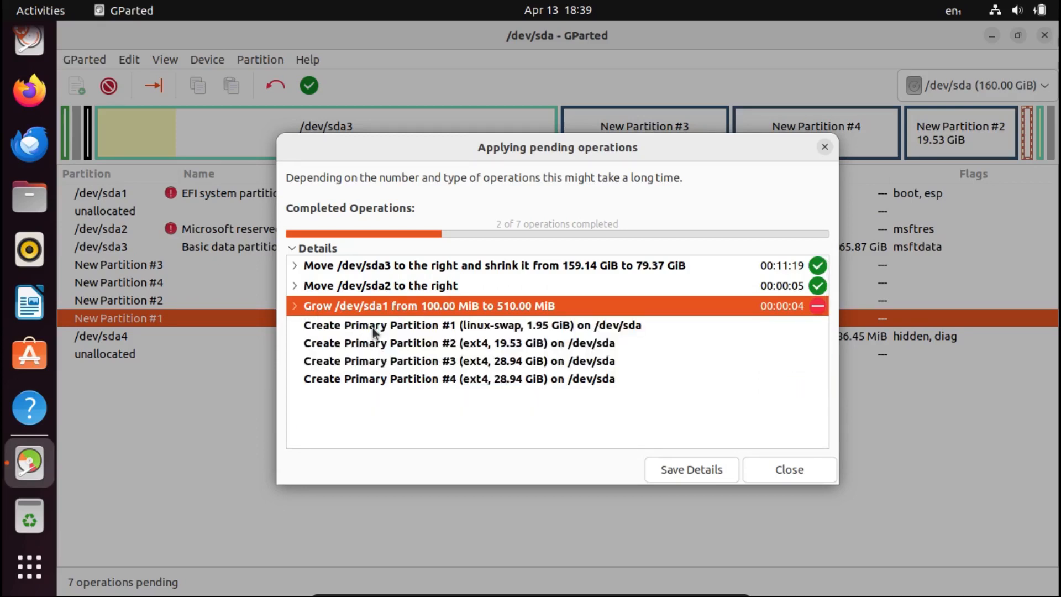
pyautogui.click(790, 469)
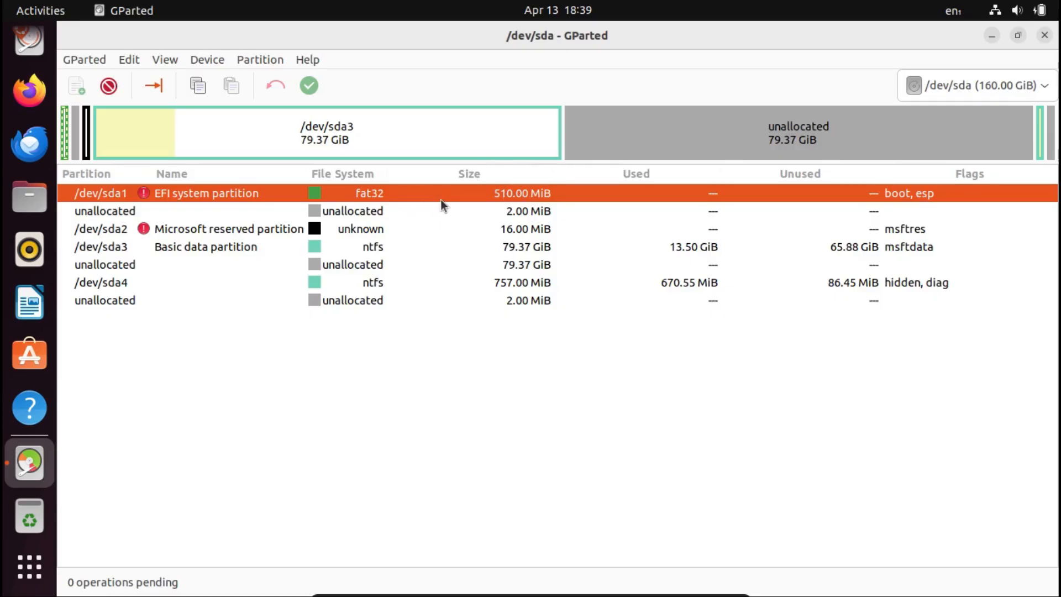
# Grow the EFI system partition /dev/sda1 to 512 MiB with no free space following it and apply the operation.
pyautogui.click(153, 86)
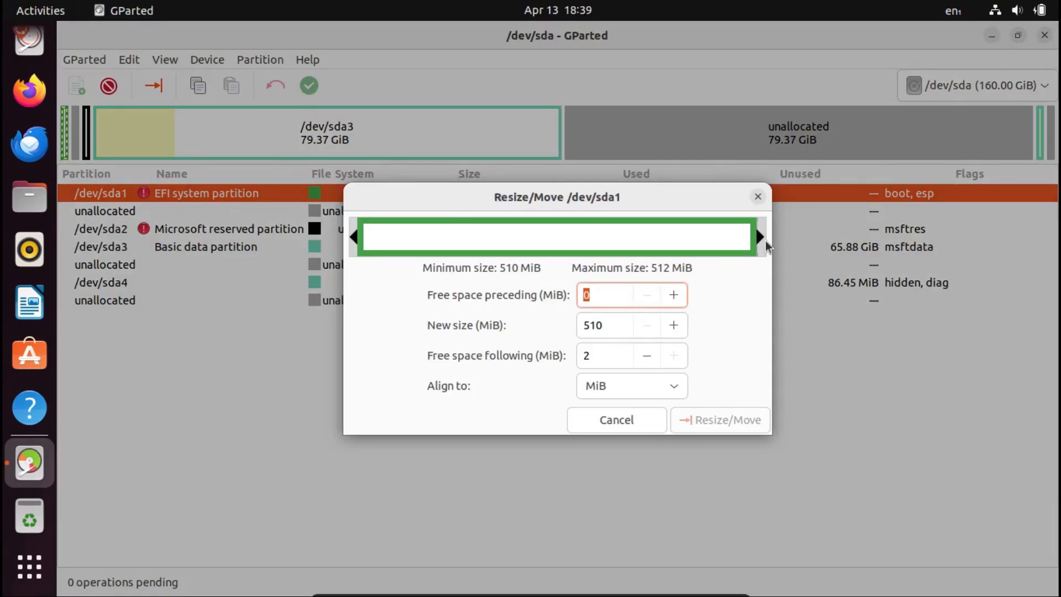
pyautogui.moveTo(765, 240); pyautogui.dragTo(779, 238)
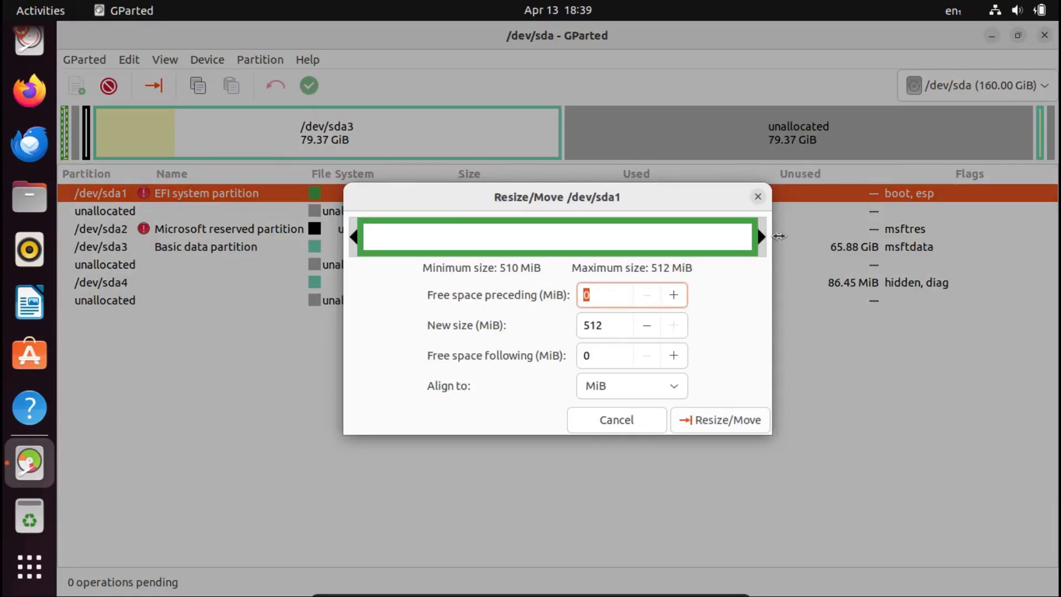
pyautogui.click(697, 421)
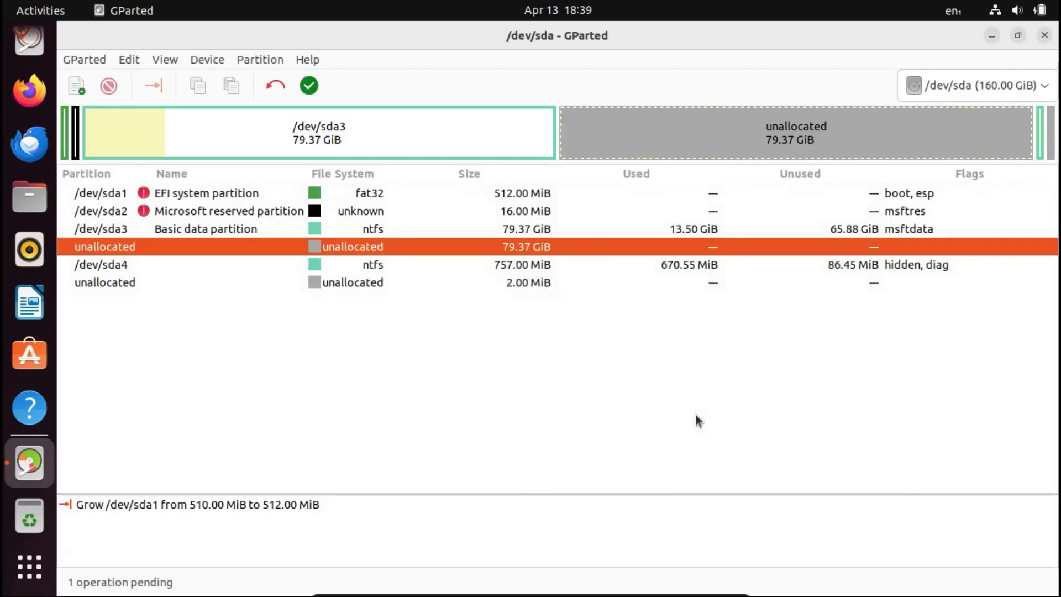
pyautogui.click(310, 86)
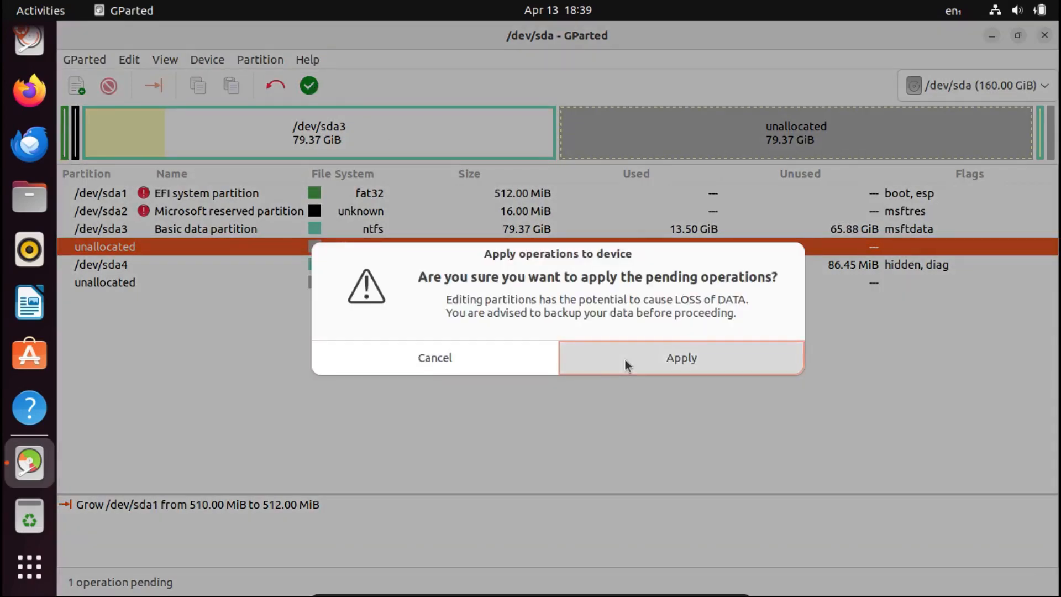
pyautogui.click(627, 363)
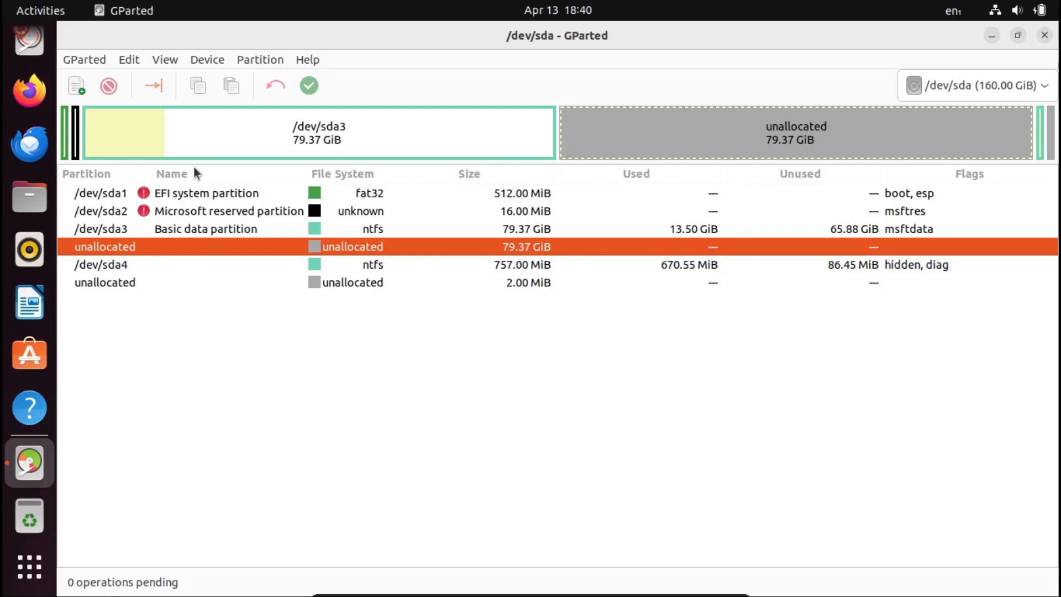
# Queue a 2000 MiB linux-swap partition at the end of the unallocated space after /dev/sda3.
pyautogui.click(76, 86)
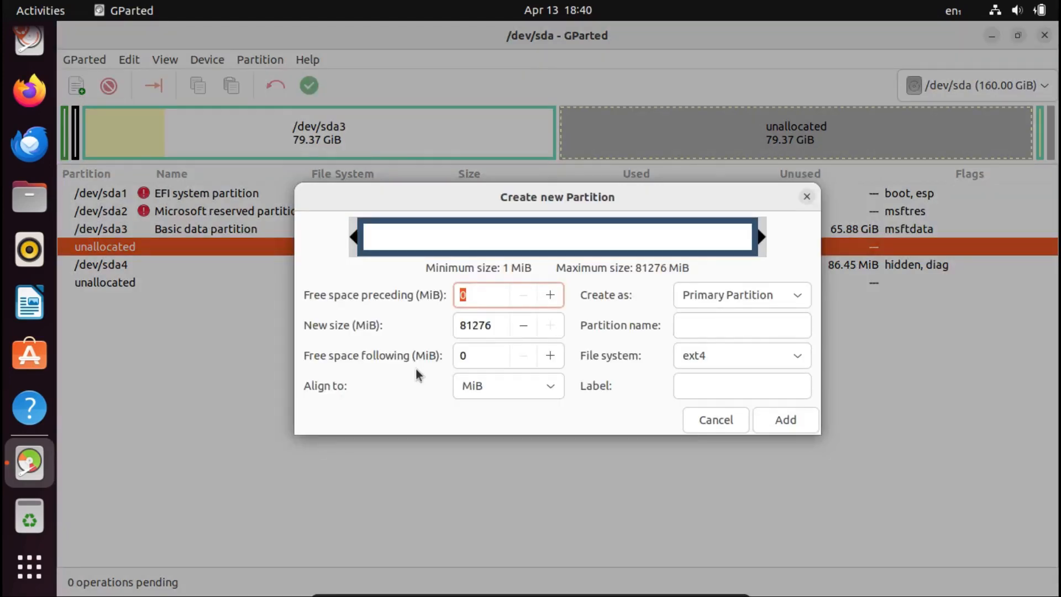
pyautogui.press('Tab')
pyautogui.write('2000')
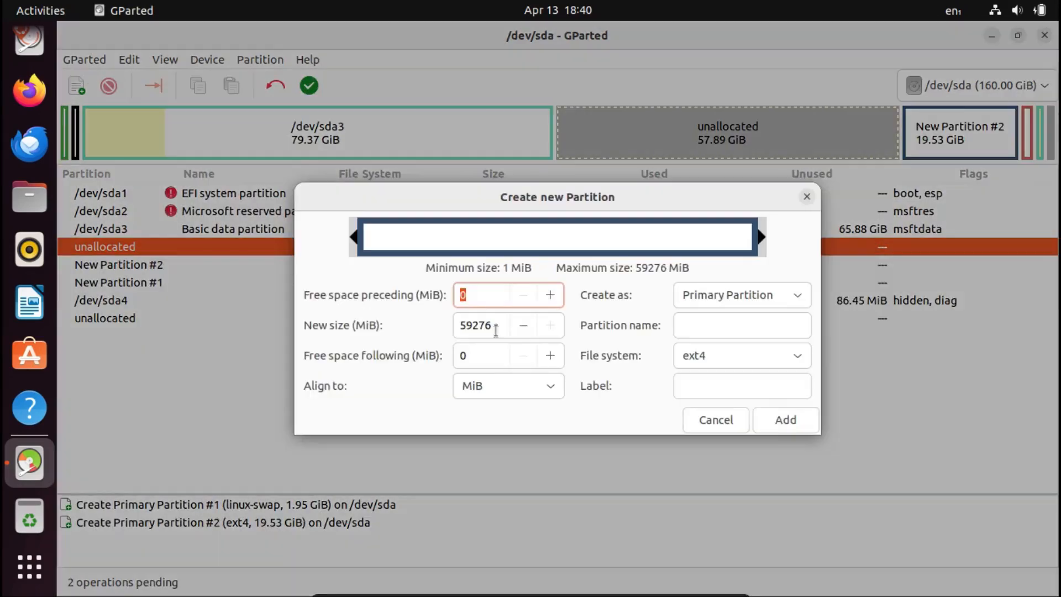
# Add a 20000 MiB ext4 partition before the swap and two 28.94 GiB ext4 partitions, apply the operations and close the partition editor.
pyautogui.press('Tab')
pyautogui.write('28')
pyautogui.click(757, 421)
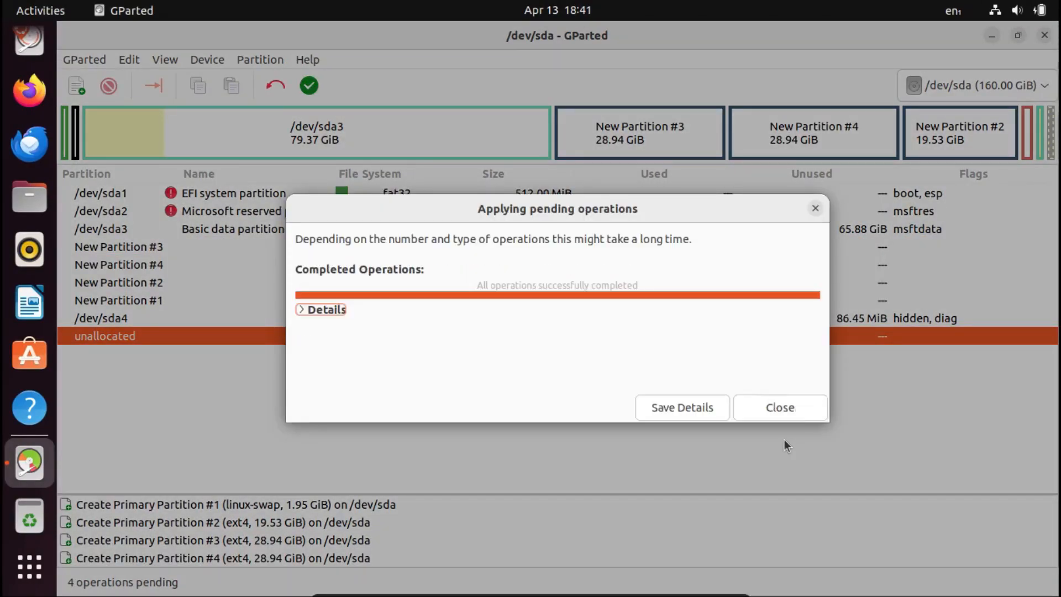
pyautogui.click(792, 420)
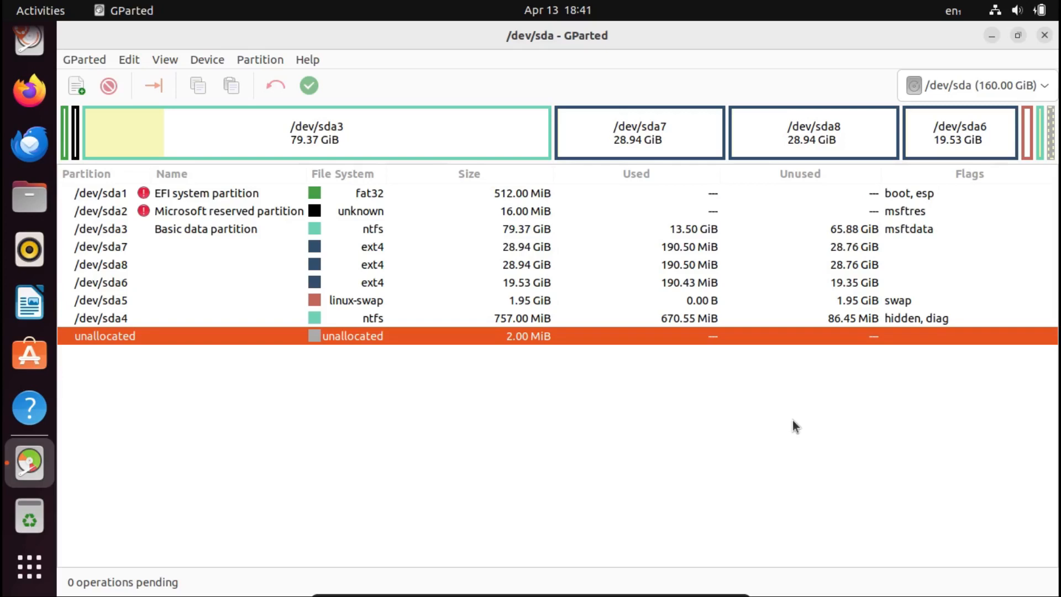
pyautogui.click(1045, 34)
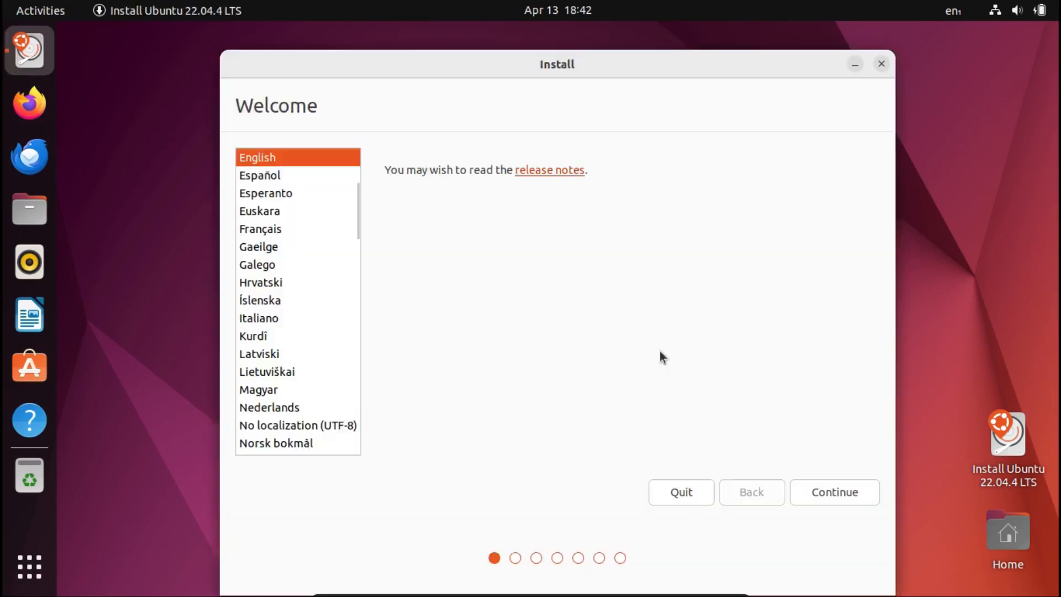
# In the Ubuntu 22.04.4 LTS installer, keep English and Normal installation with updates and third-party software, and choose Something else as installation type.
pyautogui.click(849, 492)
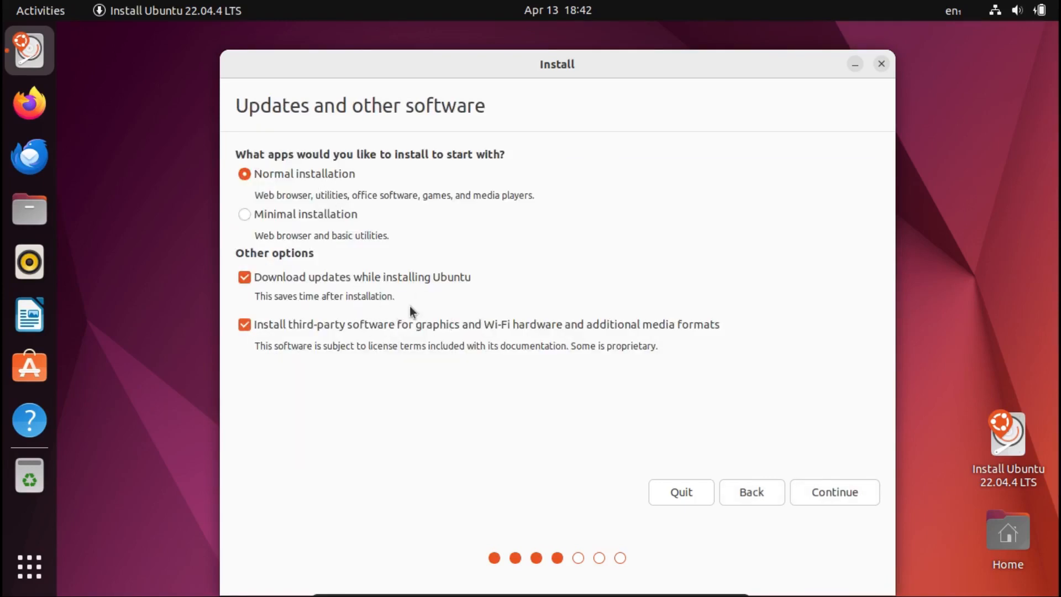
pyautogui.click(840, 506)
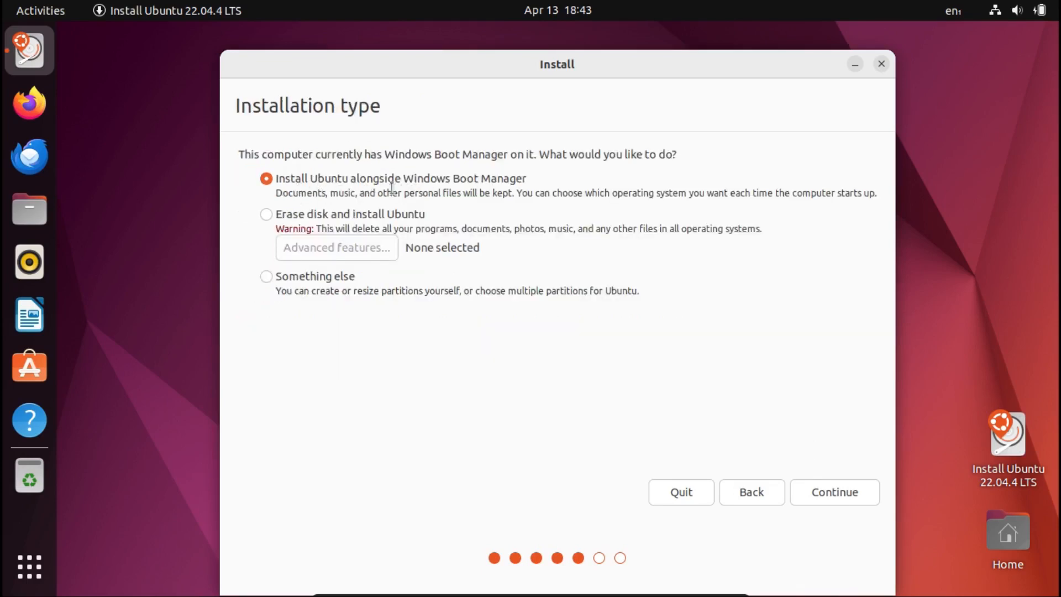
pyautogui.click(298, 274)
pyautogui.click(829, 486)
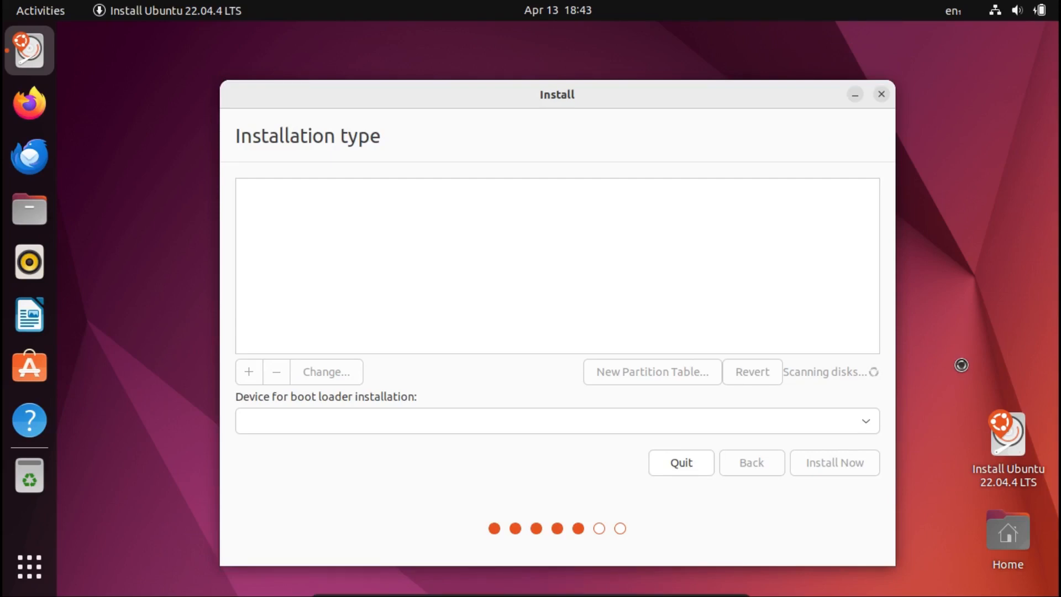
# Set the 31077 MB partition /dev/sda7 to be used as an Ext4 journaling file system with mount point /, without formatting.
pyautogui.click(532, 302)
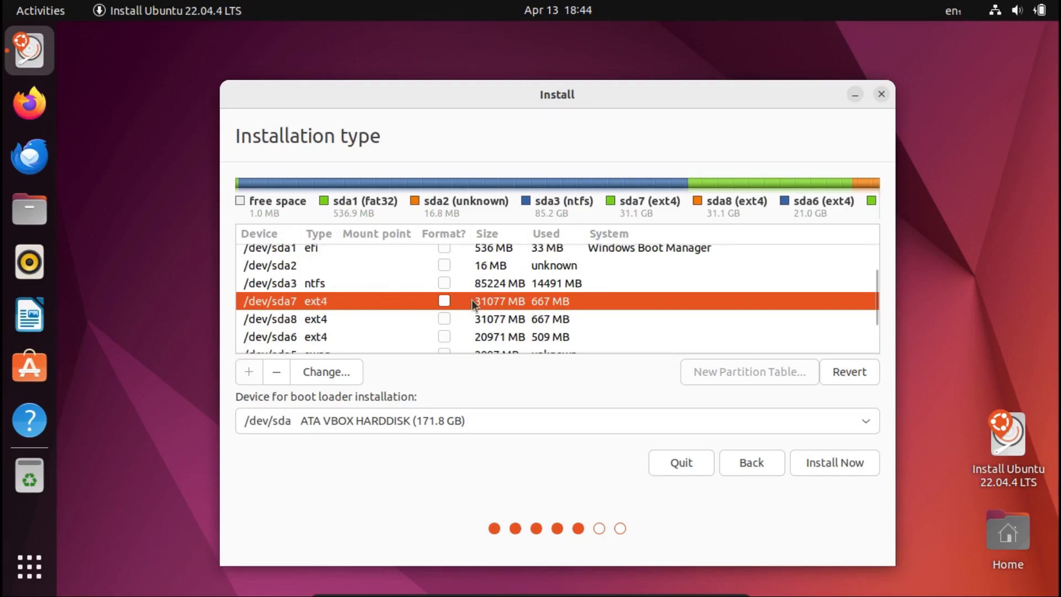
pyautogui.doubleClick(509, 299)
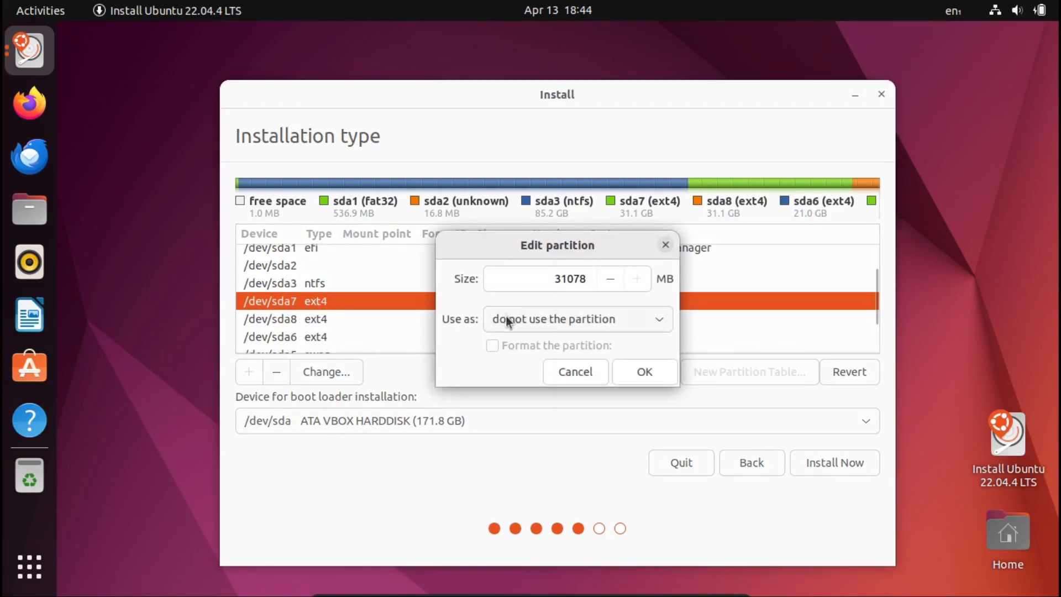
pyautogui.click(507, 320)
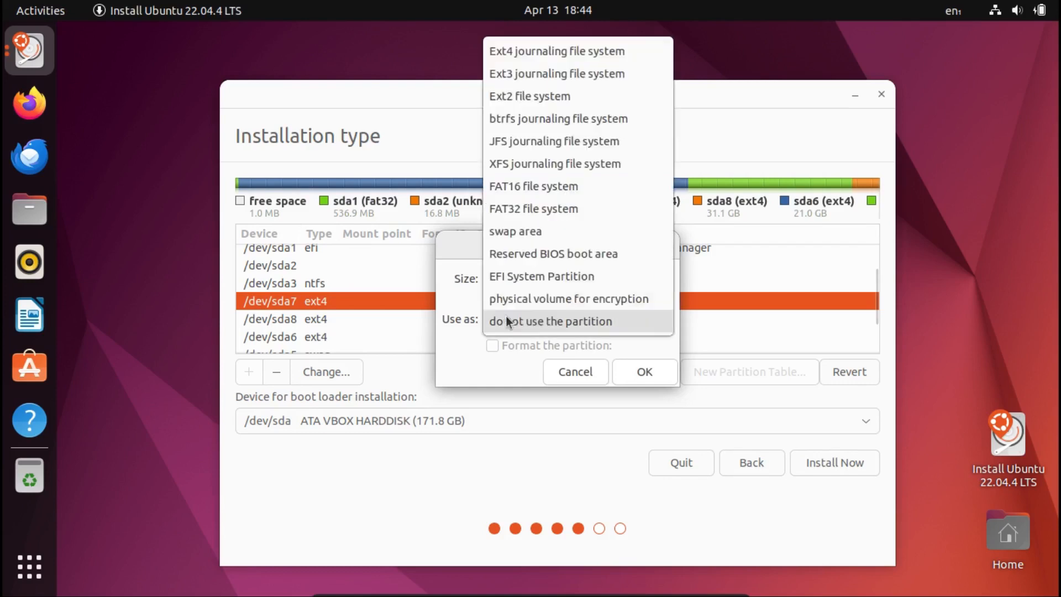
pyautogui.click(575, 52)
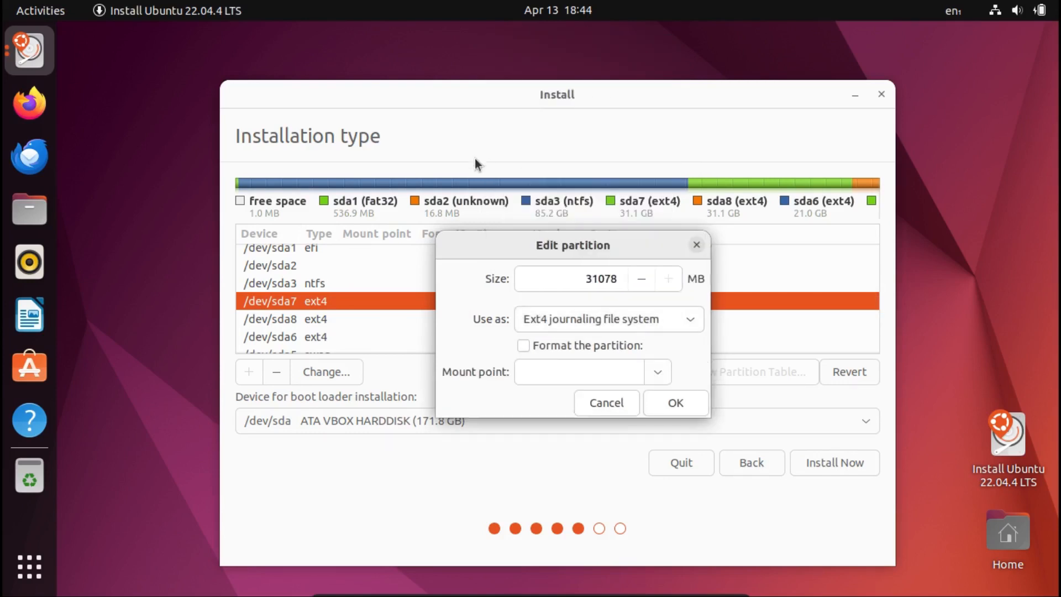
pyautogui.click(657, 373)
pyautogui.click(561, 402)
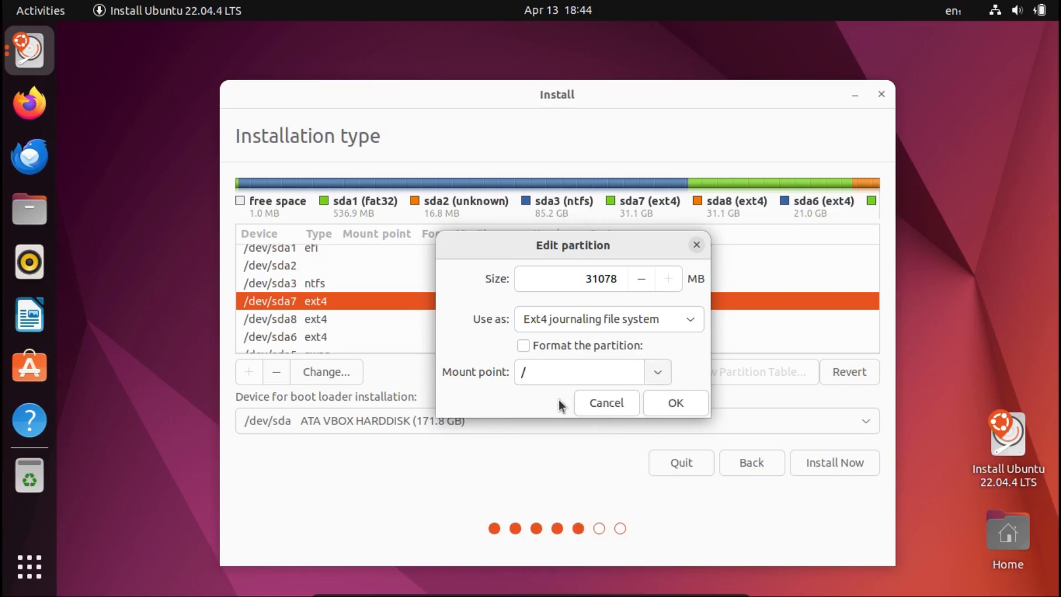
pyautogui.click(672, 403)
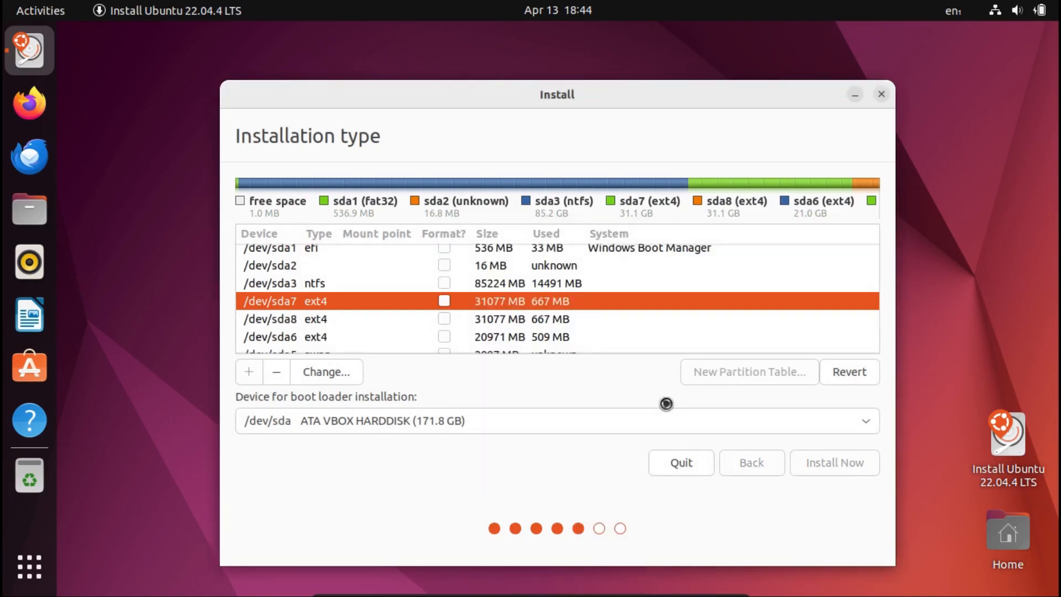
# Set the partition /dev/sda6 to be used as an Ext4 journaling file system with mount point /home, without formatting.
pyautogui.click(555, 321)
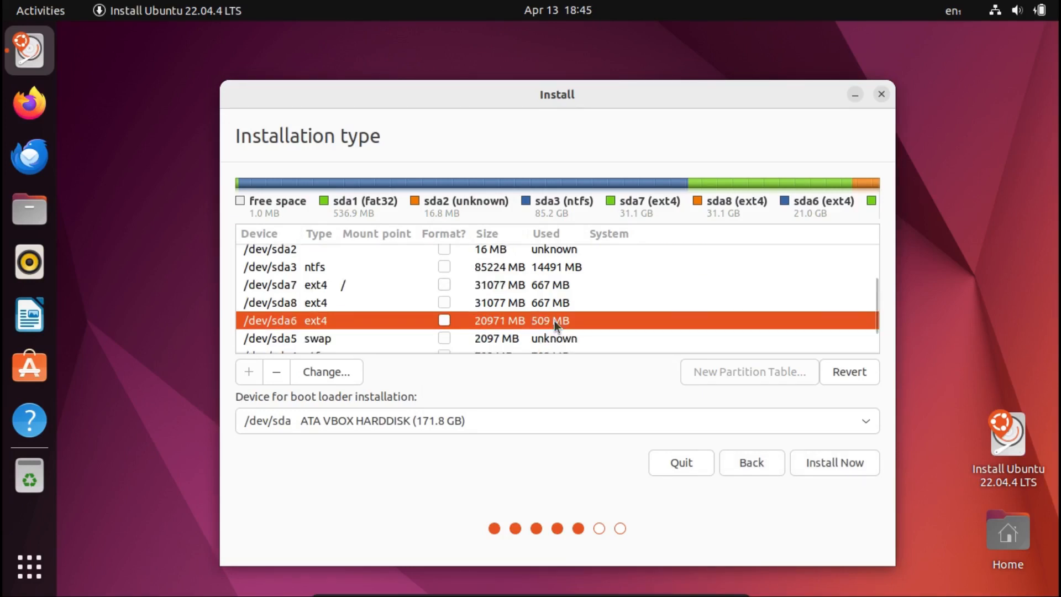
pyautogui.doubleClick(554, 320)
pyautogui.click(575, 315)
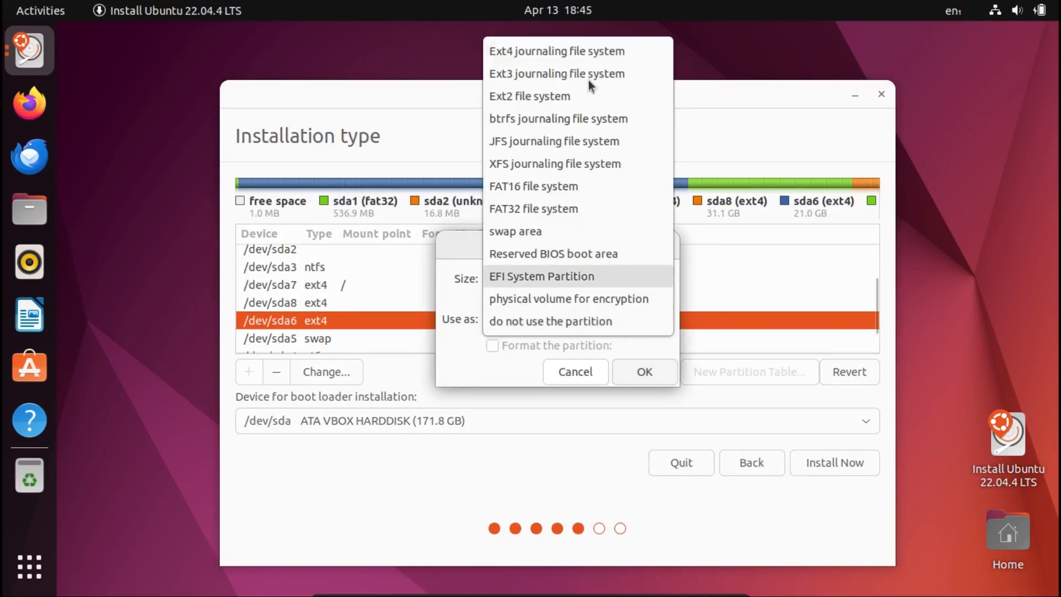
pyautogui.click(568, 54)
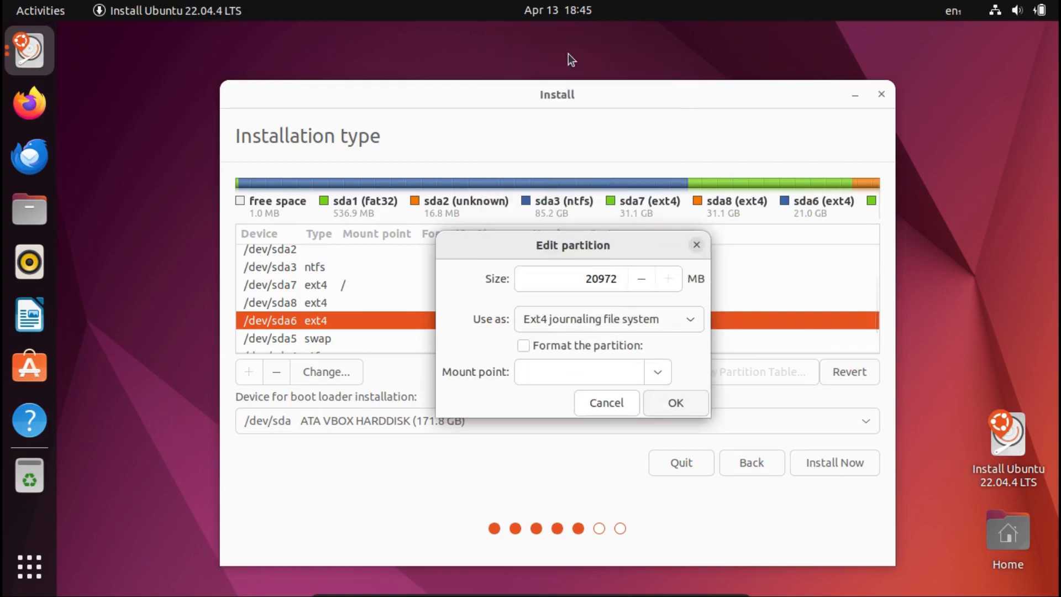
pyautogui.click(659, 378)
pyautogui.click(588, 444)
pyautogui.click(675, 401)
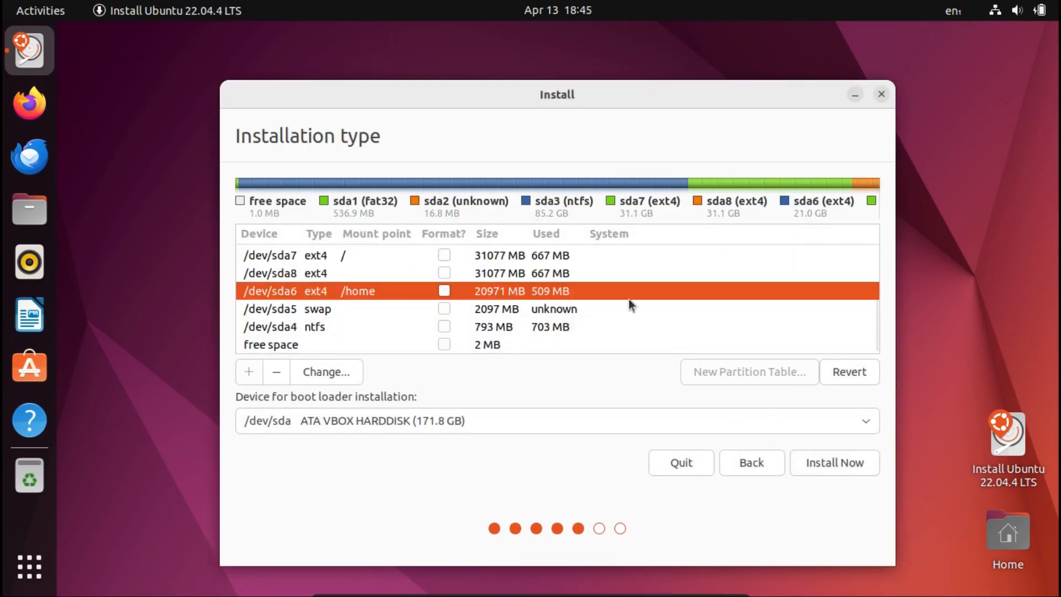
# Start installing with the assigned partitions, continuing without formatting /dev/sda7, and keep Toronto as the location.
pyautogui.scroll(2, 630, 301)
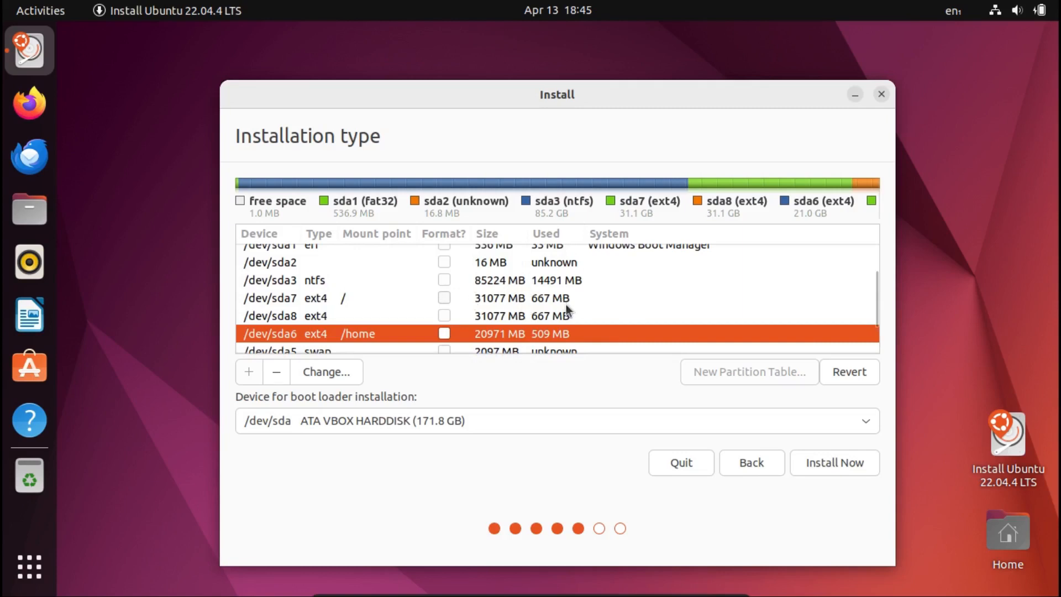
pyautogui.click(529, 316)
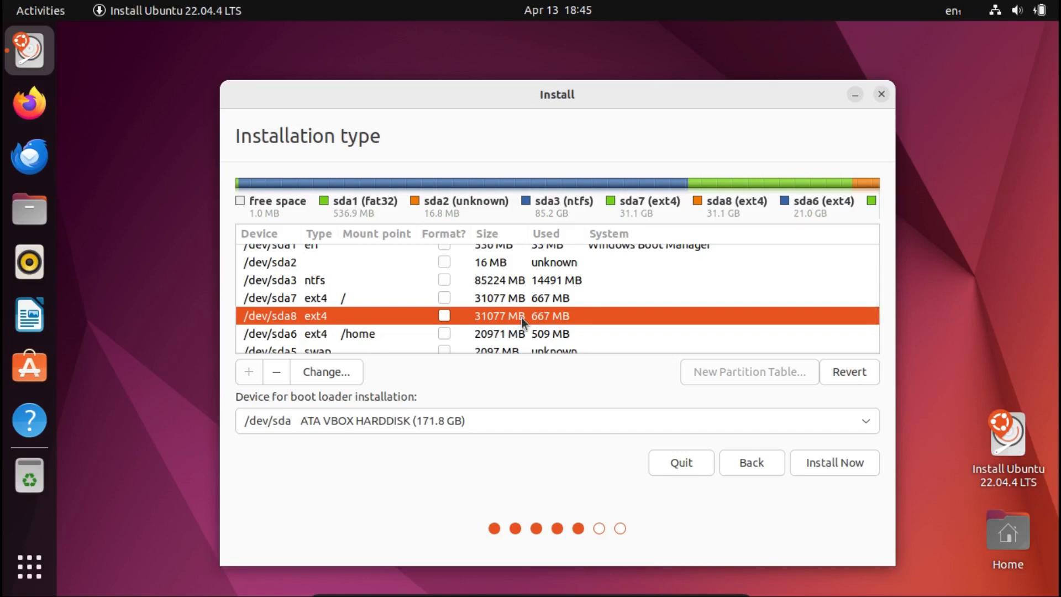
pyautogui.scroll(-2, 521, 317)
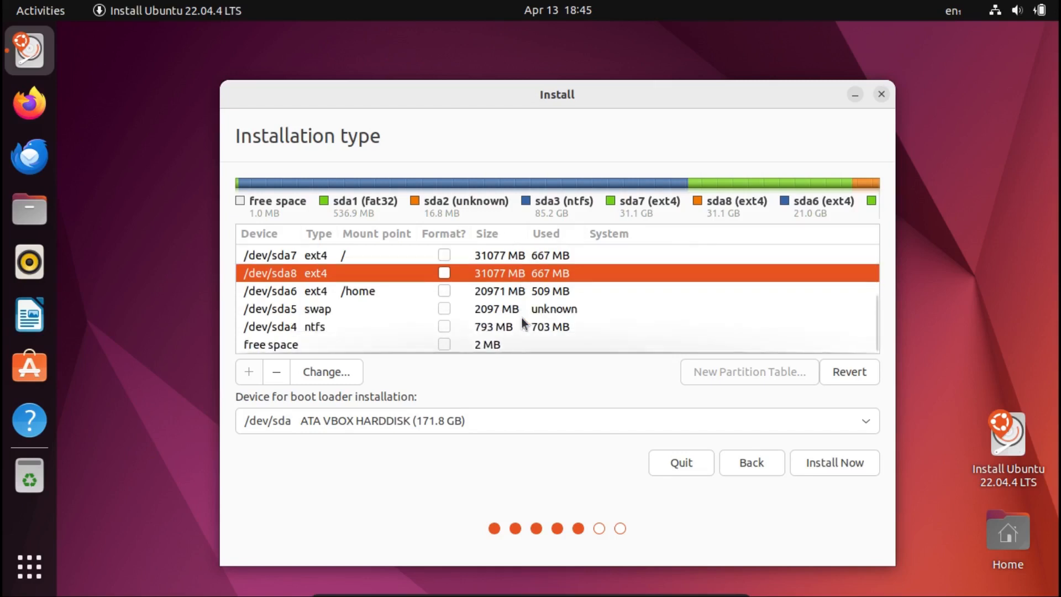
pyautogui.click(816, 463)
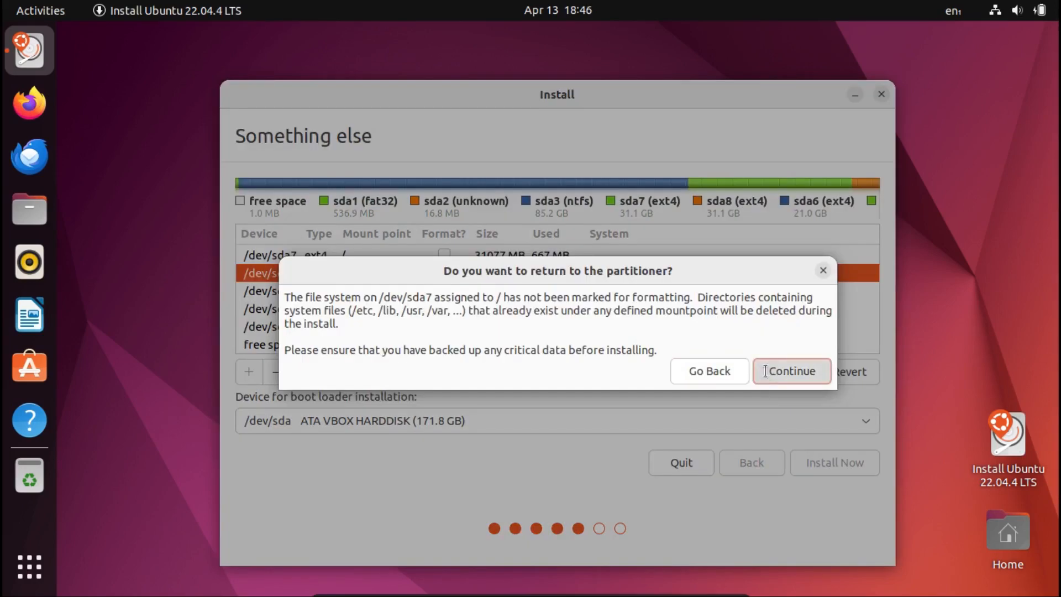
pyautogui.click(766, 370)
pyautogui.click(802, 454)
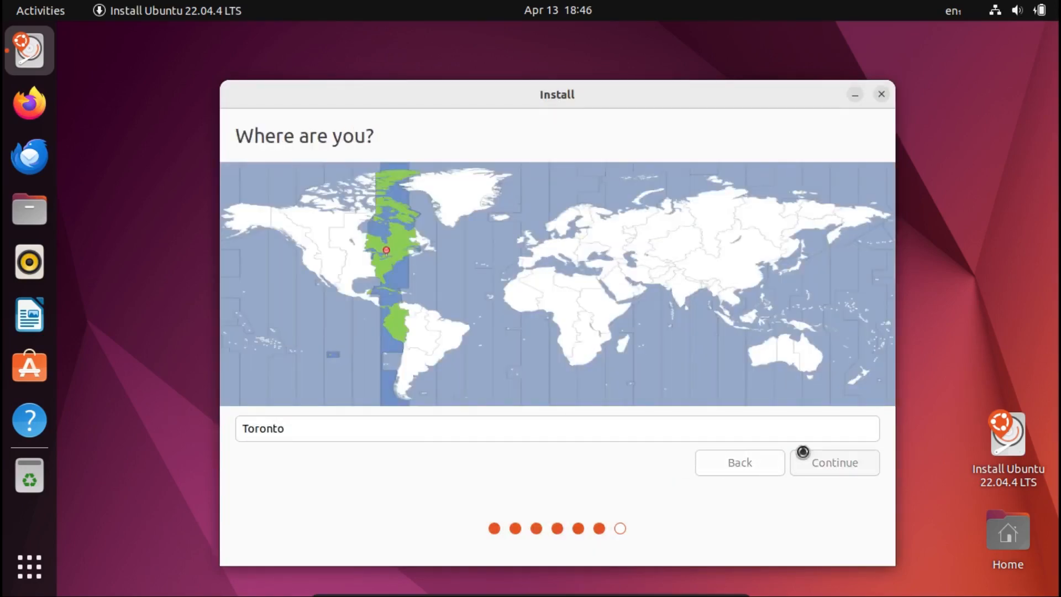
# Enter the user's full name and complete the account form, then restart the computer once the installation has finished.
pyautogui.write('Drew Howden')
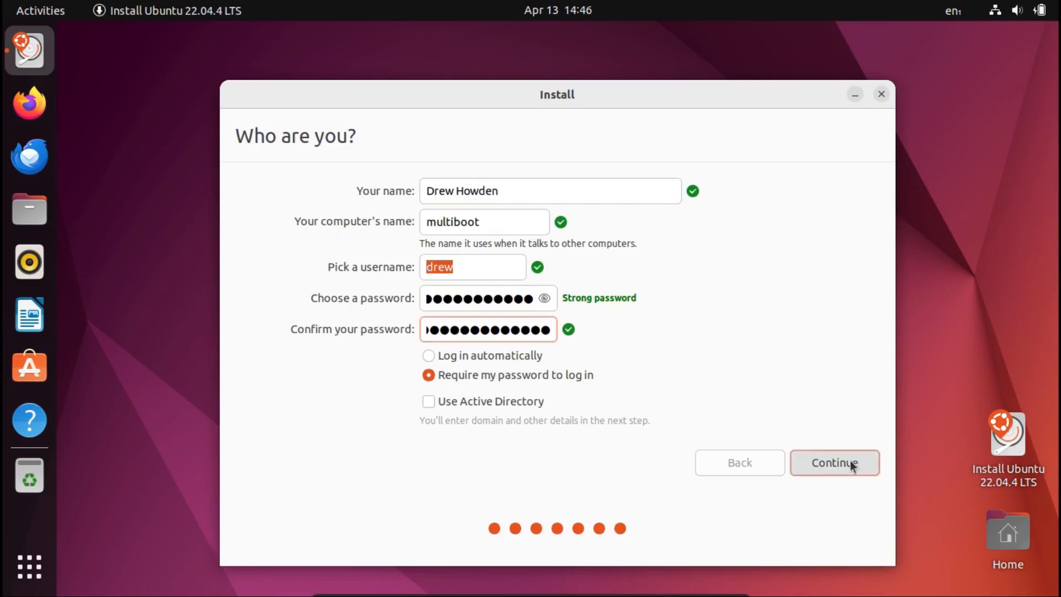
pyautogui.click(853, 466)
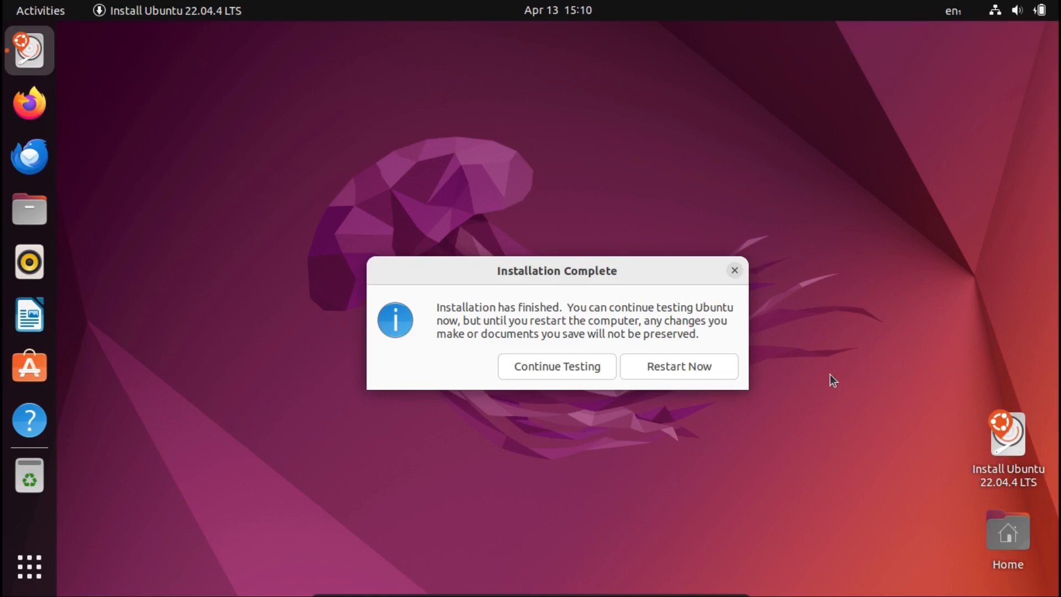
pyautogui.click(703, 370)
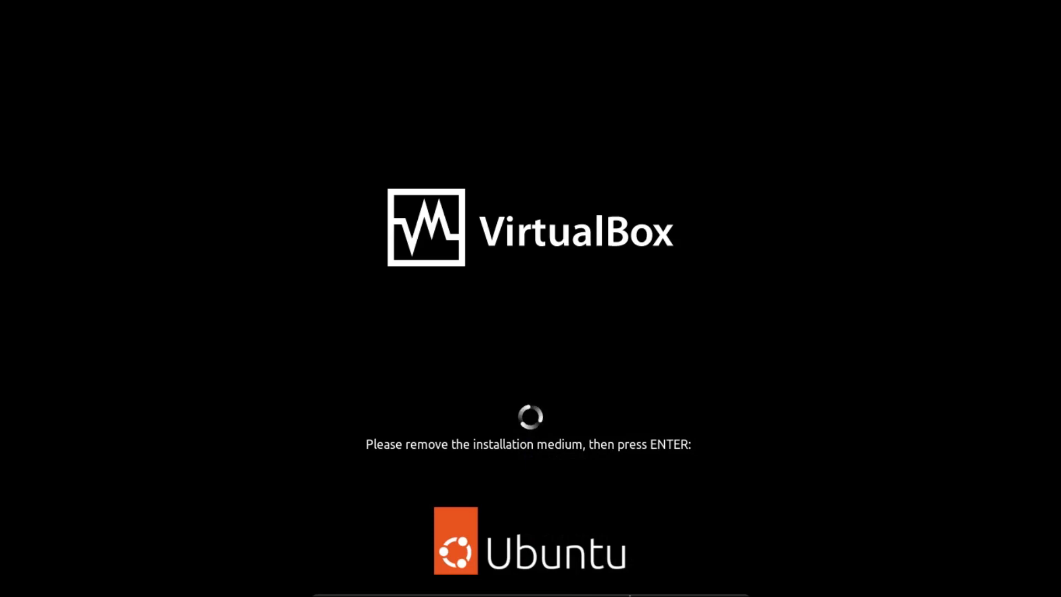
# Load manjaro-kde-23.1.3-240113-linux66.iso into the virtual machine's optical drive and continue the restart.
pyautogui.click(554, 586)
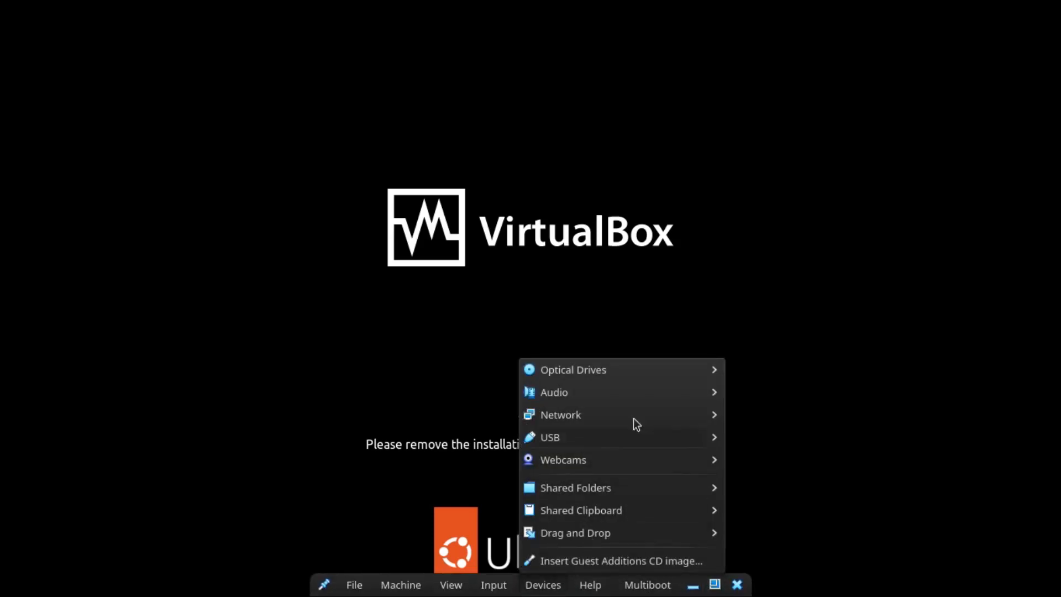
pyautogui.moveTo(641, 374)
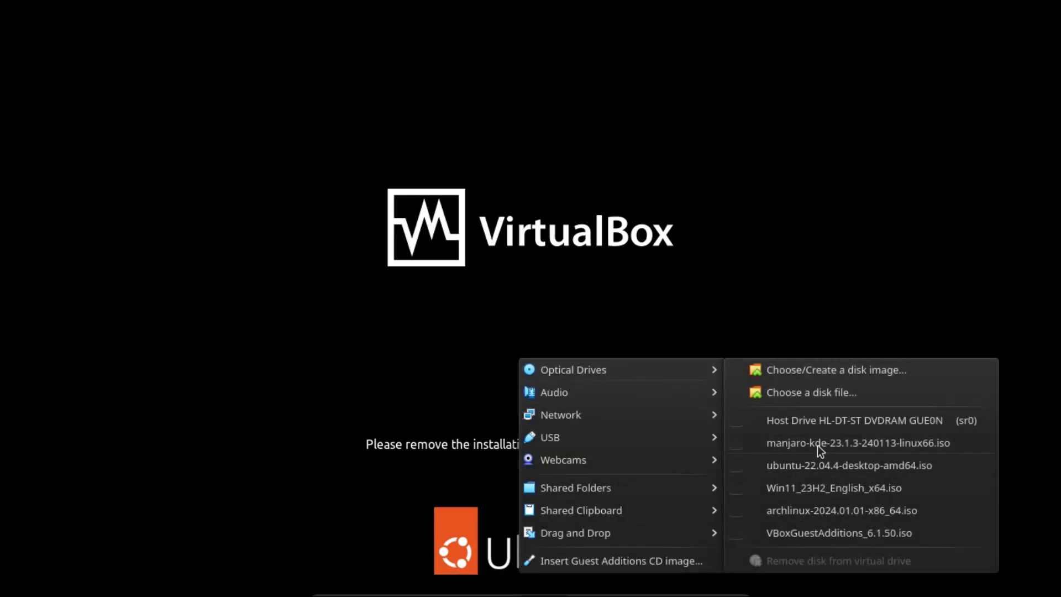
pyautogui.click(820, 330)
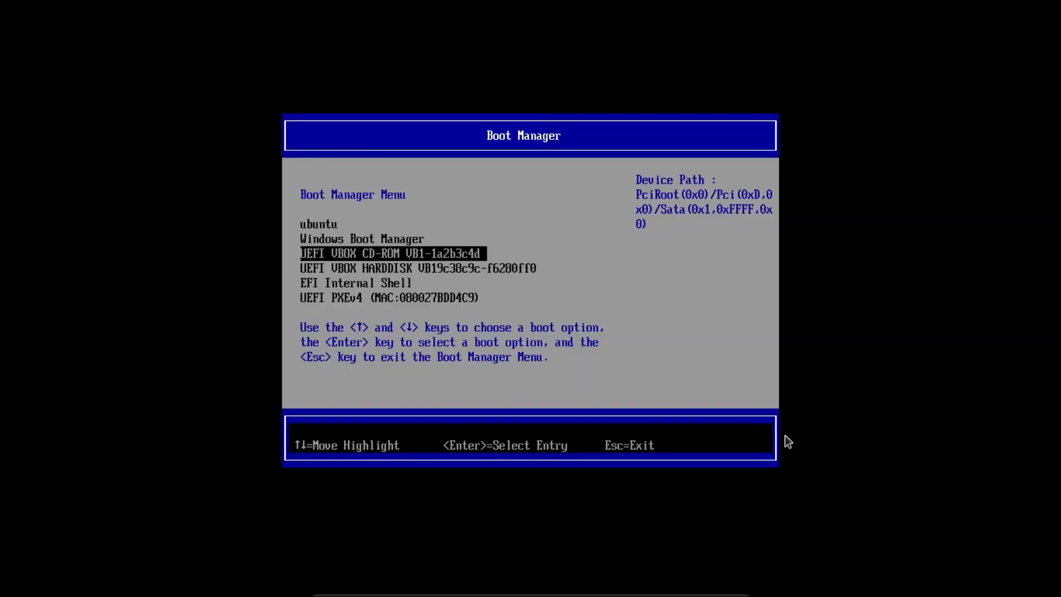
pyautogui.press('Return')
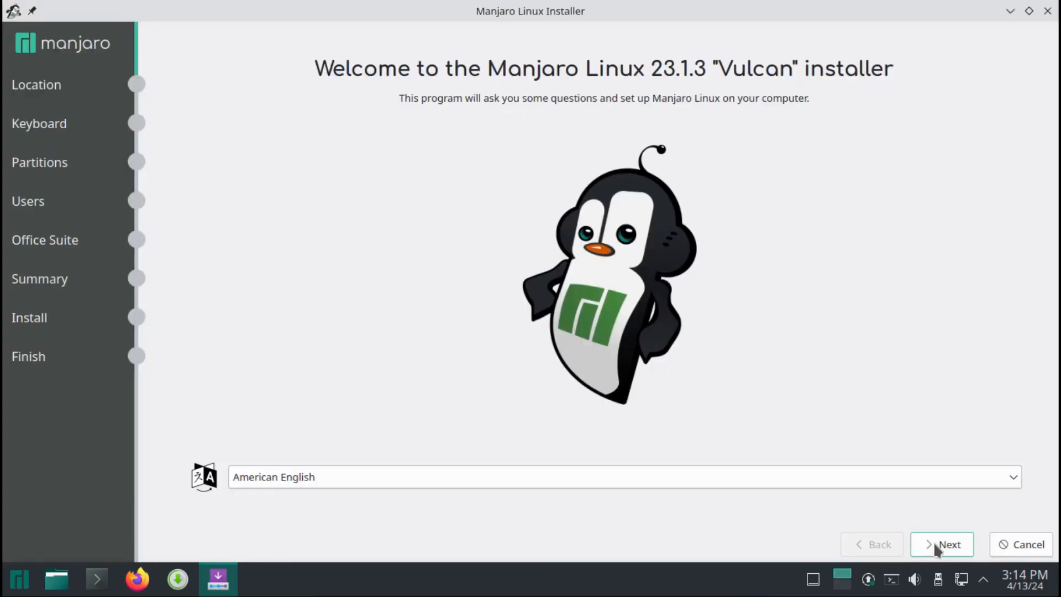
# In the Manjaro Linux Installer, keep America/Toronto and the default English (US) keyboard, and proceed with Manual partitioning of /dev/sda.
pyautogui.click(940, 545)
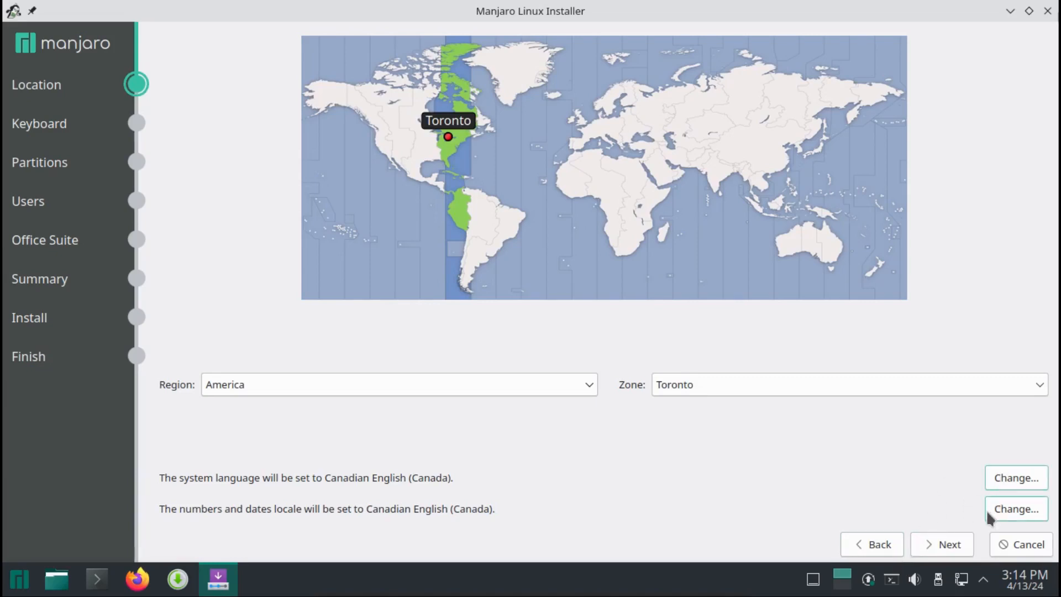
pyautogui.click(927, 550)
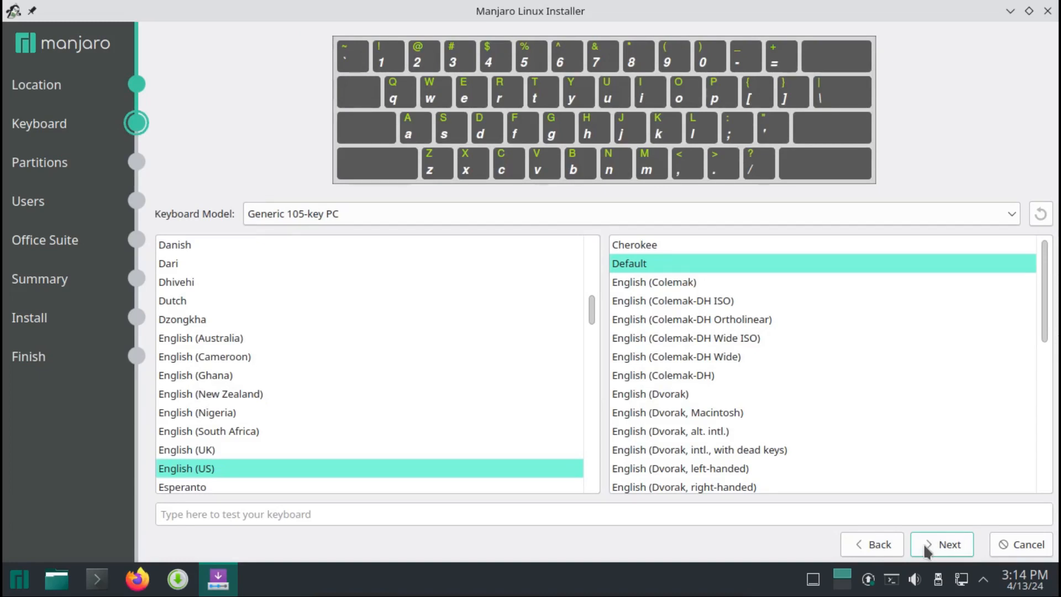
pyautogui.click(926, 550)
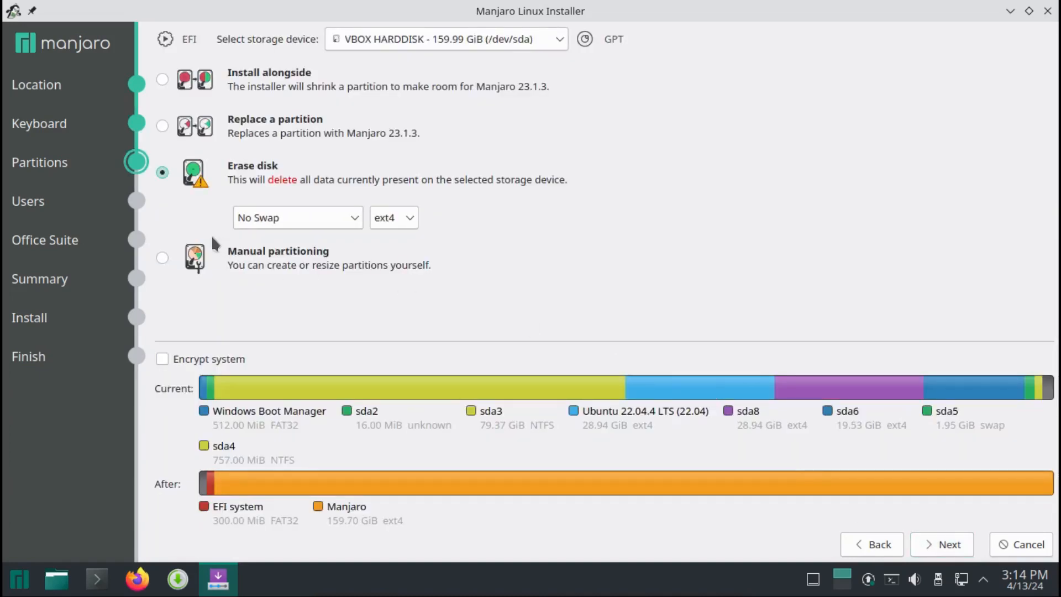
pyautogui.click(167, 257)
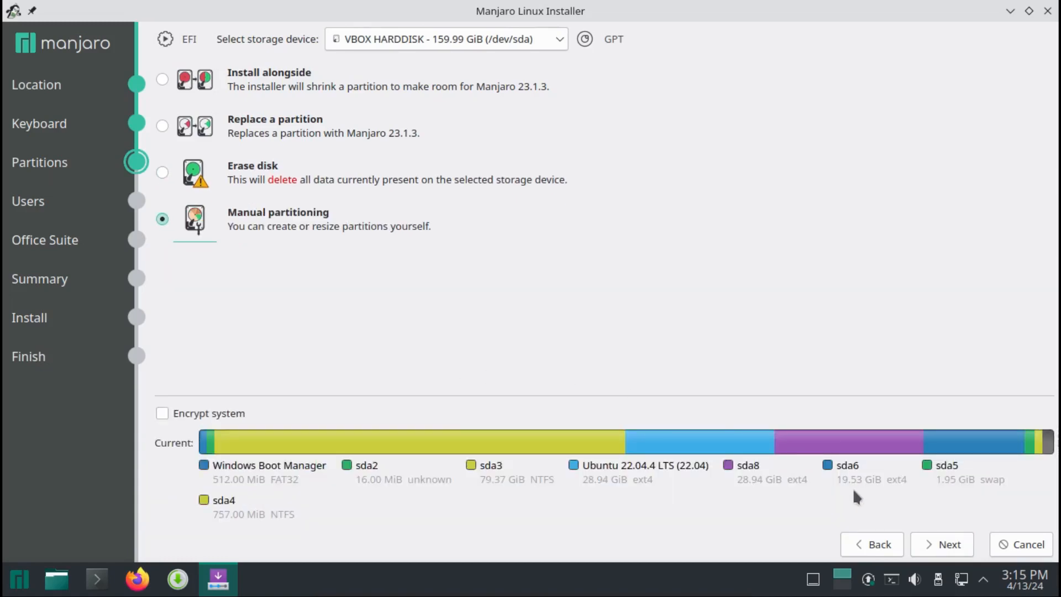
pyautogui.click(936, 540)
# Set the mount point of the ext4 partition /dev/sda8 to /, keeping its content.
pyautogui.click(652, 273)
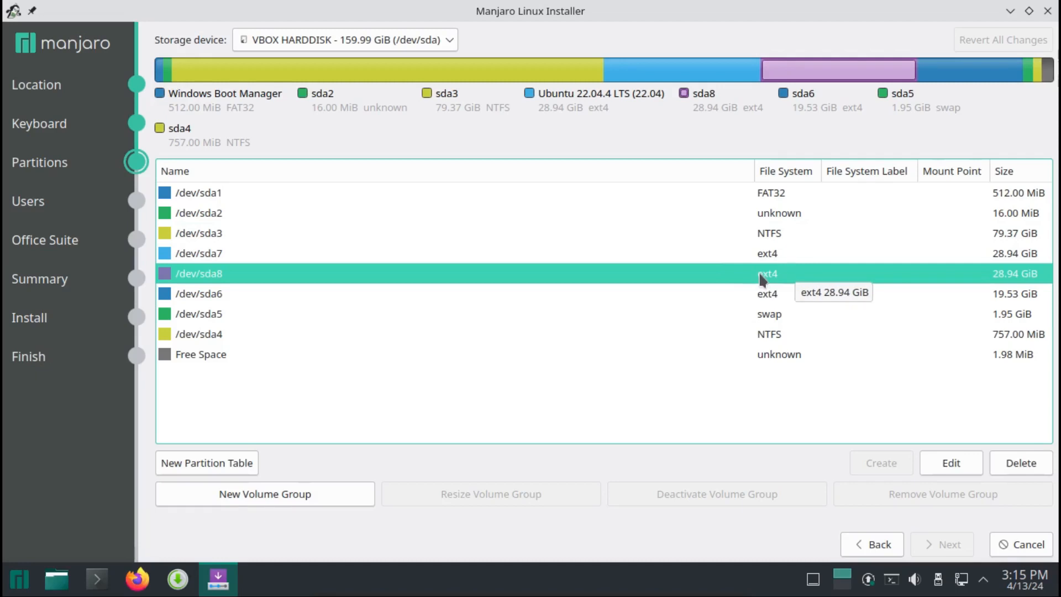
pyautogui.doubleClick(699, 272)
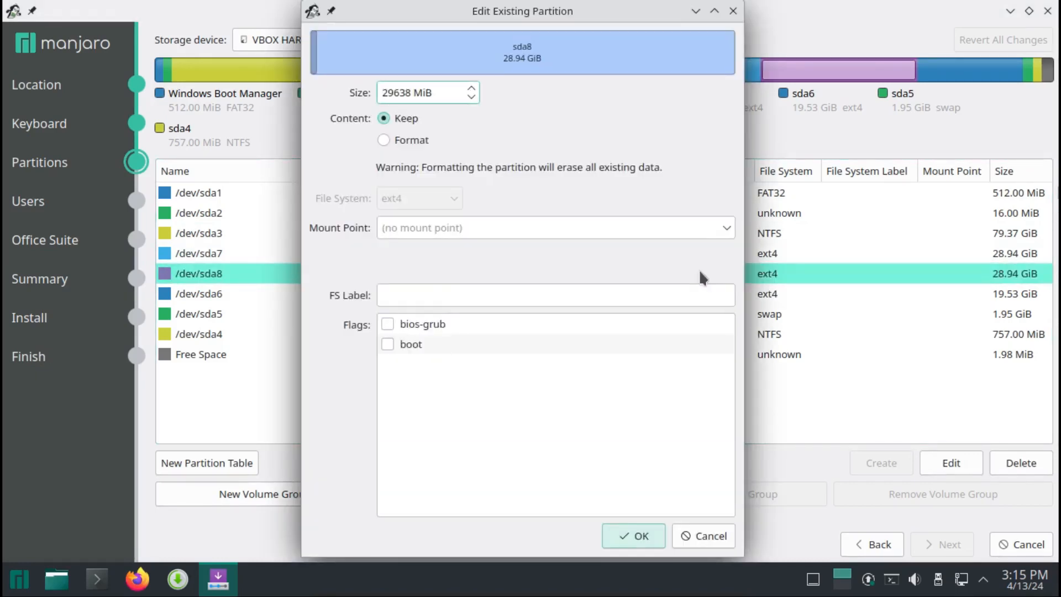
pyautogui.click(726, 223)
pyautogui.click(560, 253)
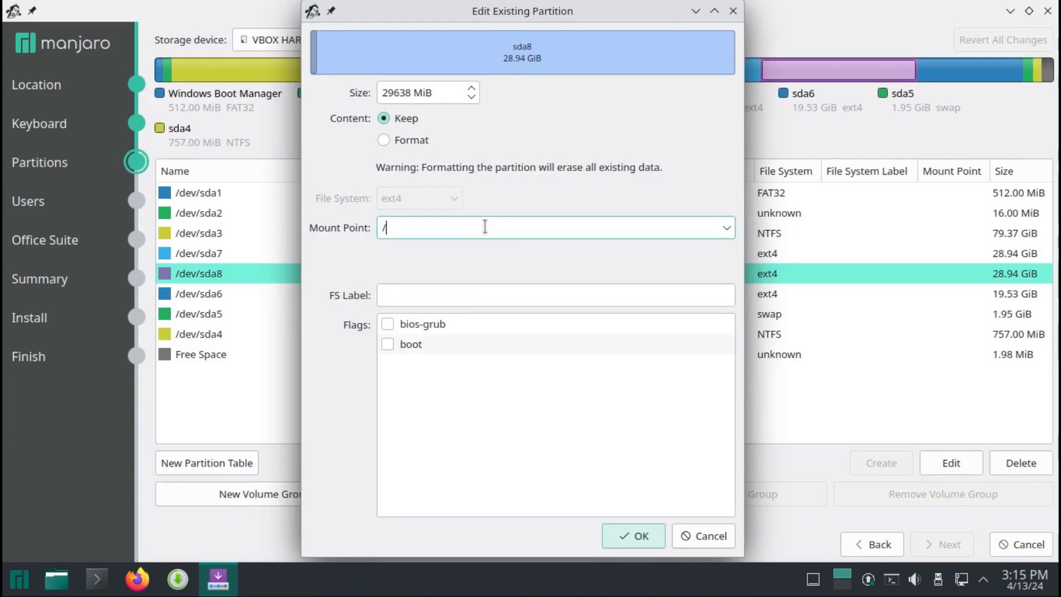
pyautogui.press('Return')
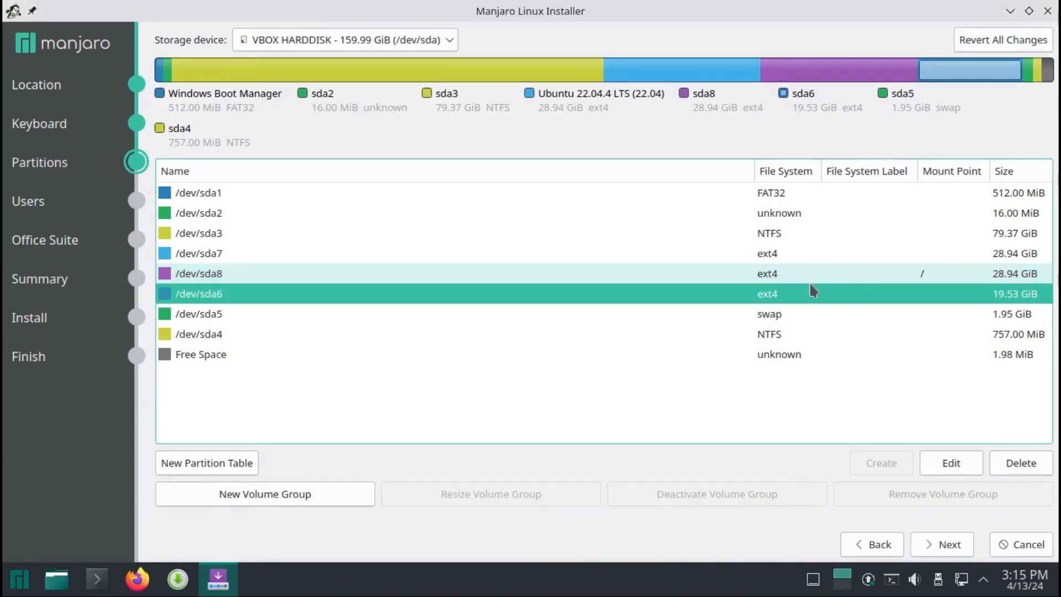
# Set the mount point of the ext4 partition /dev/sda6 to /home, keeping its content, and select the swap partition /dev/sda5.
pyautogui.click(799, 294)
pyautogui.doubleClick(776, 299)
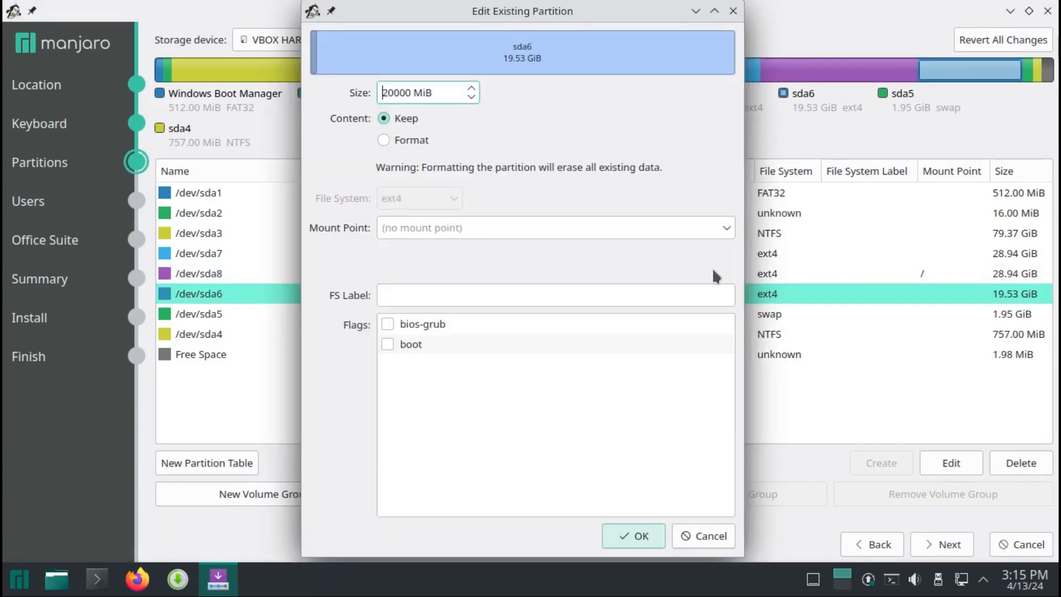
pyautogui.click(726, 228)
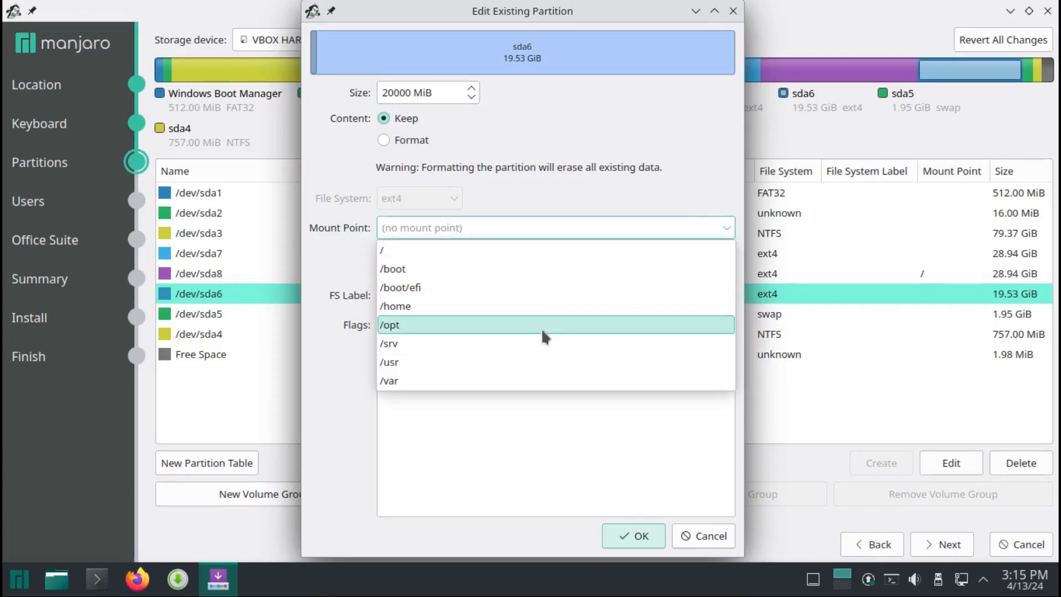
pyautogui.click(529, 304)
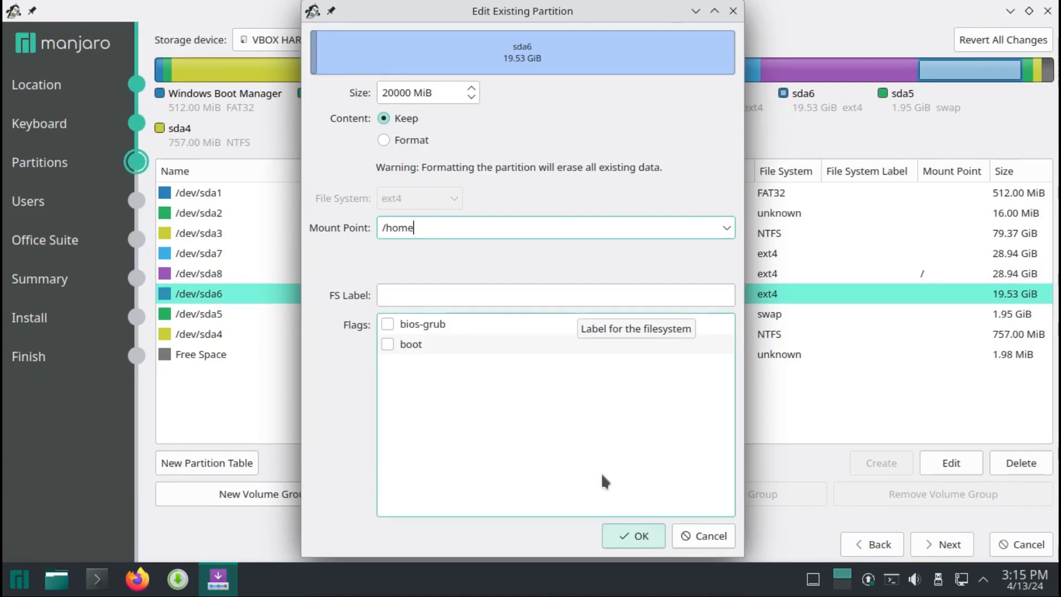
pyautogui.click(628, 531)
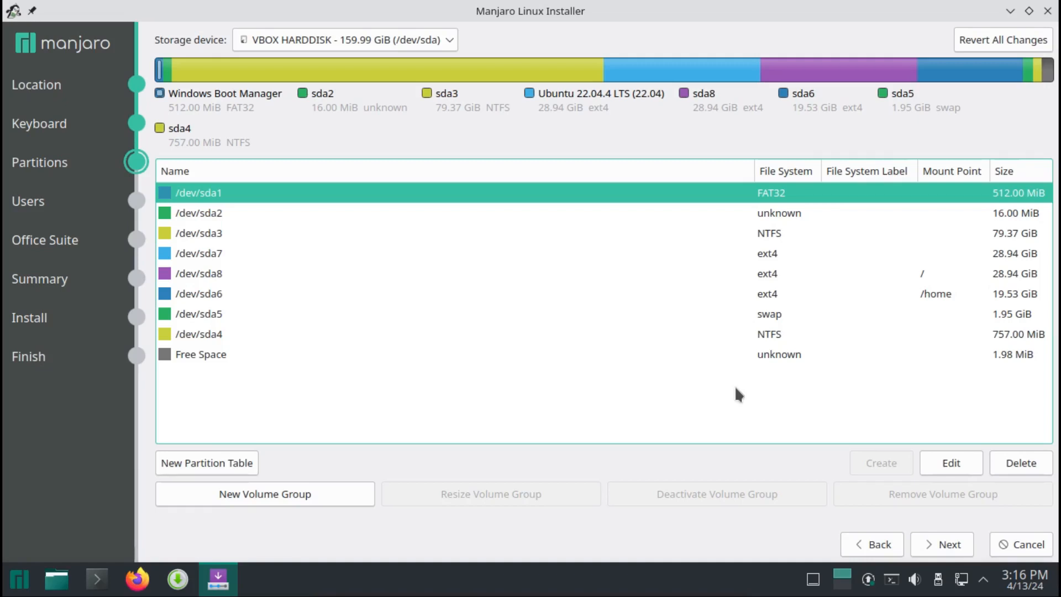
pyautogui.click(619, 311)
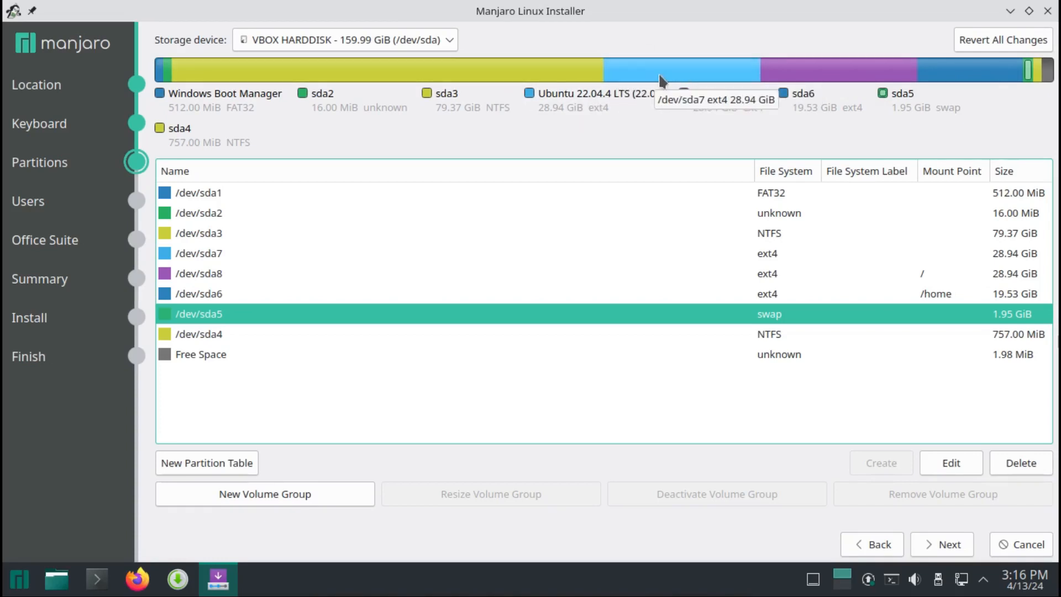
# Review the ext4 partitions /dev/sda7 and /dev/sda8 in the partition layout.
pyautogui.click(719, 75)
pyautogui.click(796, 74)
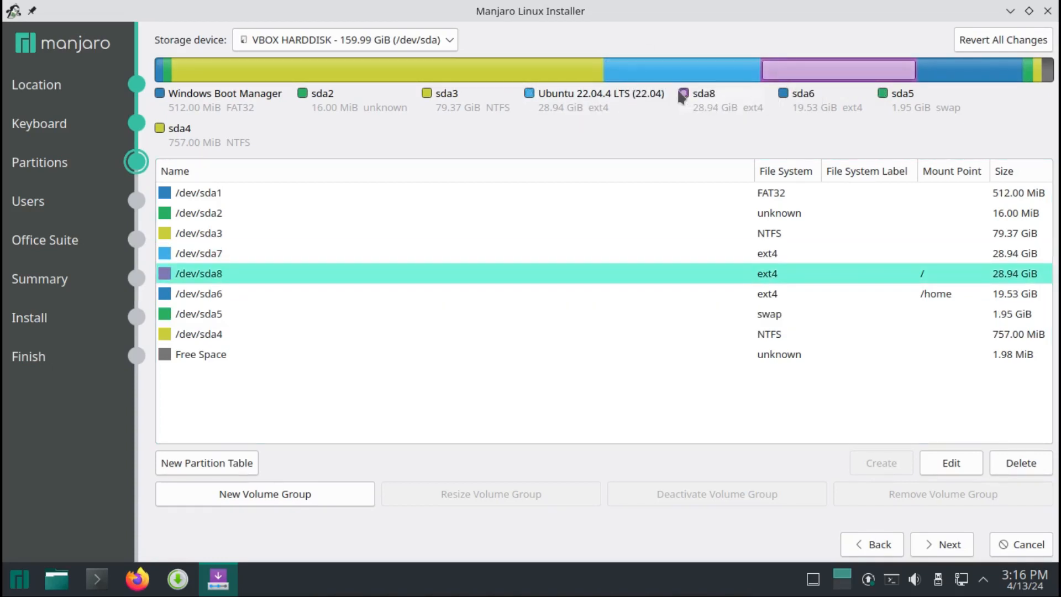
pyautogui.click(652, 72)
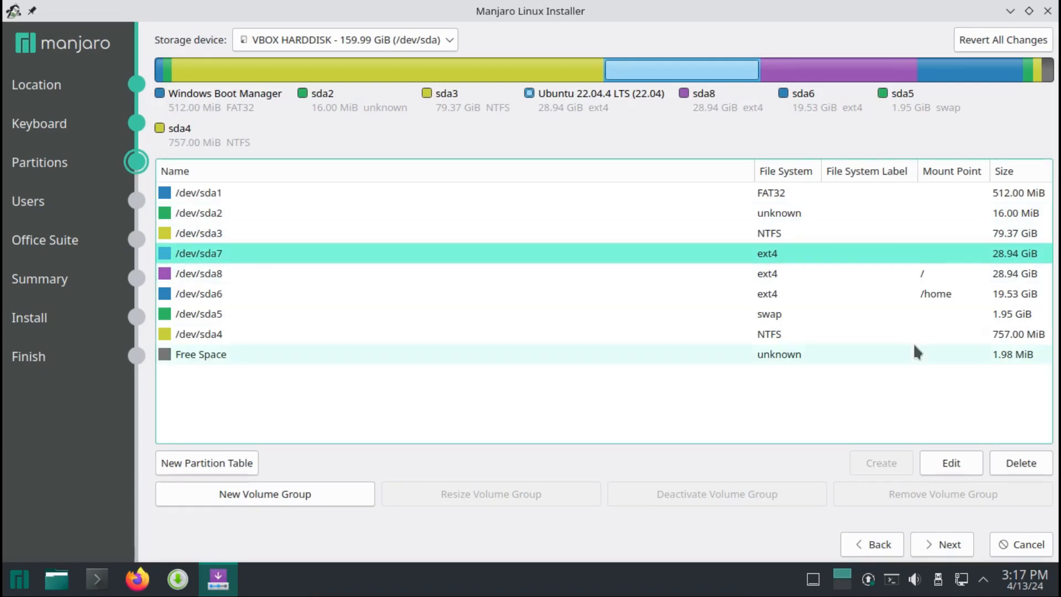
pyautogui.click(930, 273)
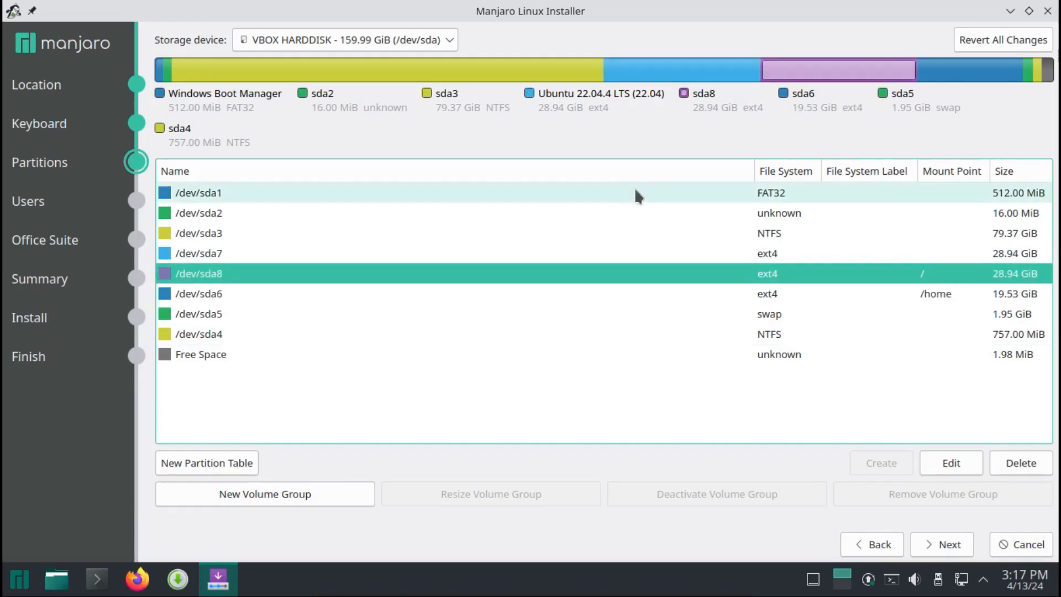
# Set the mount point of the FAT32 partition /dev/sda1 to /boot/efi, keeping its content and boot flag, and proceed to the user setup.
pyautogui.doubleClick(635, 193)
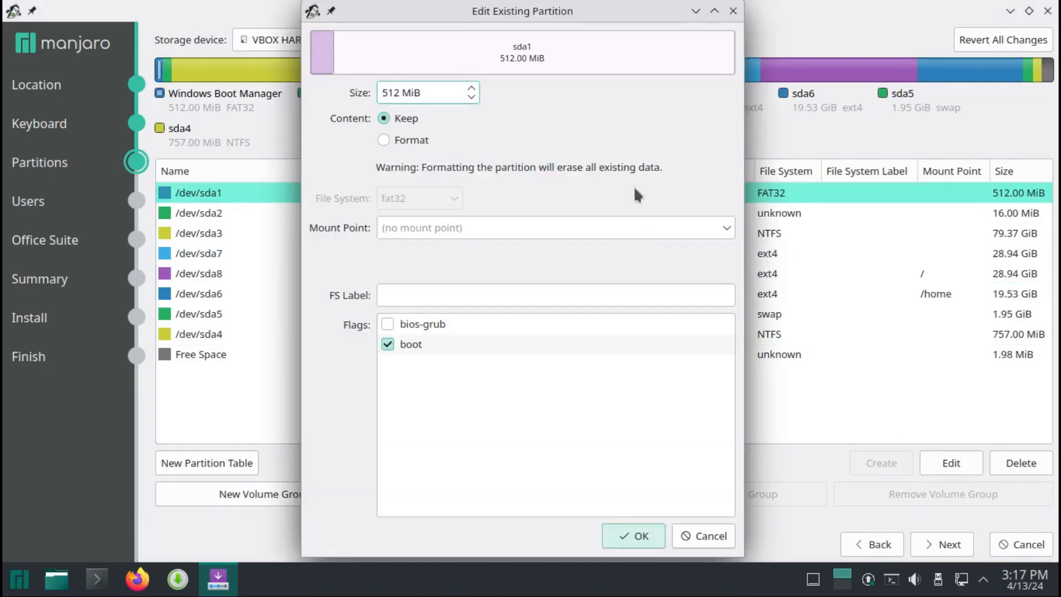
pyautogui.click(726, 227)
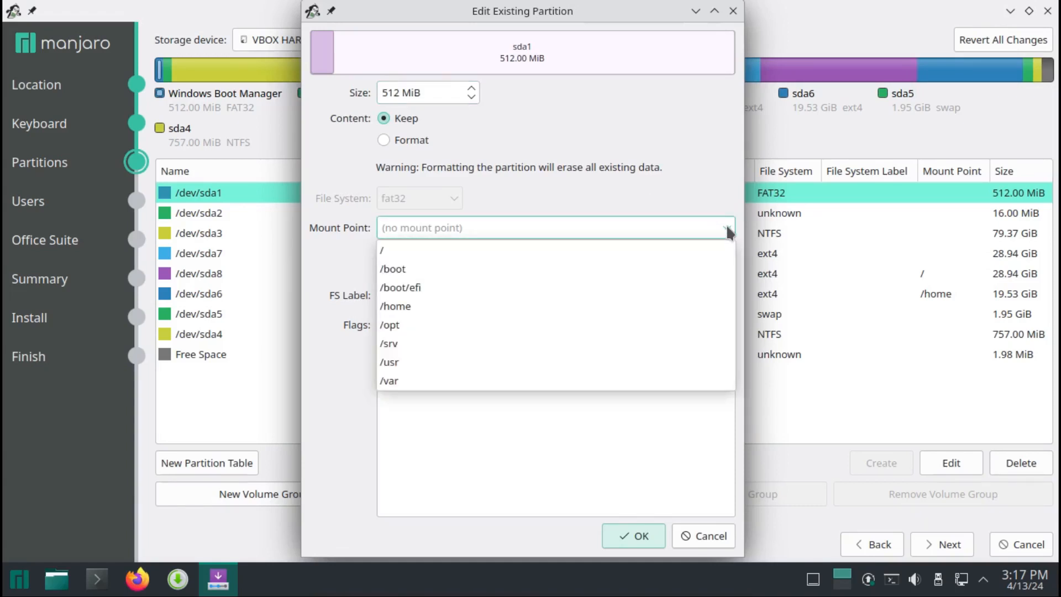
pyautogui.click(638, 286)
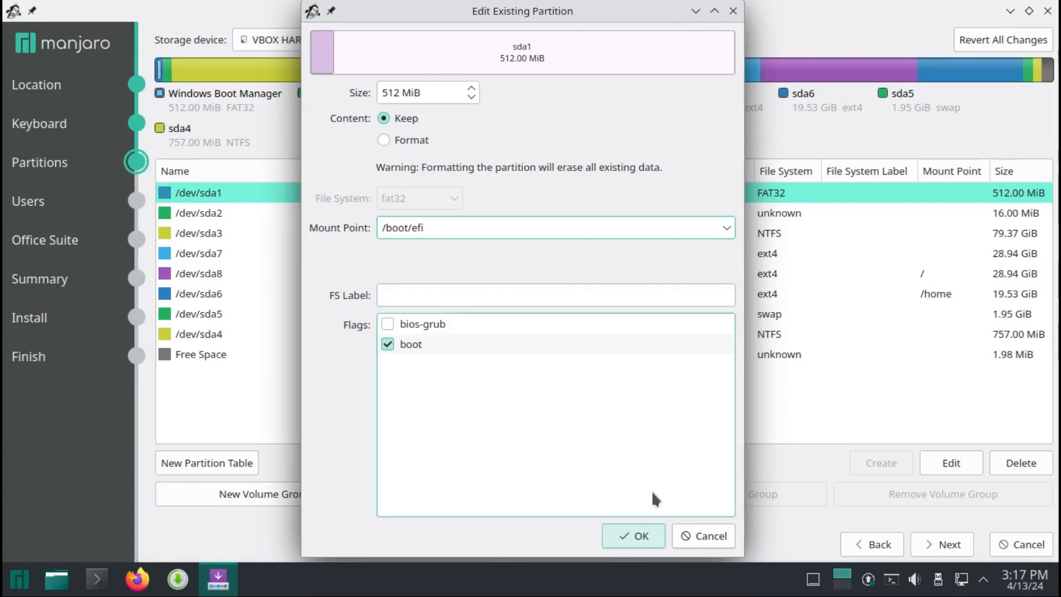
pyautogui.click(643, 536)
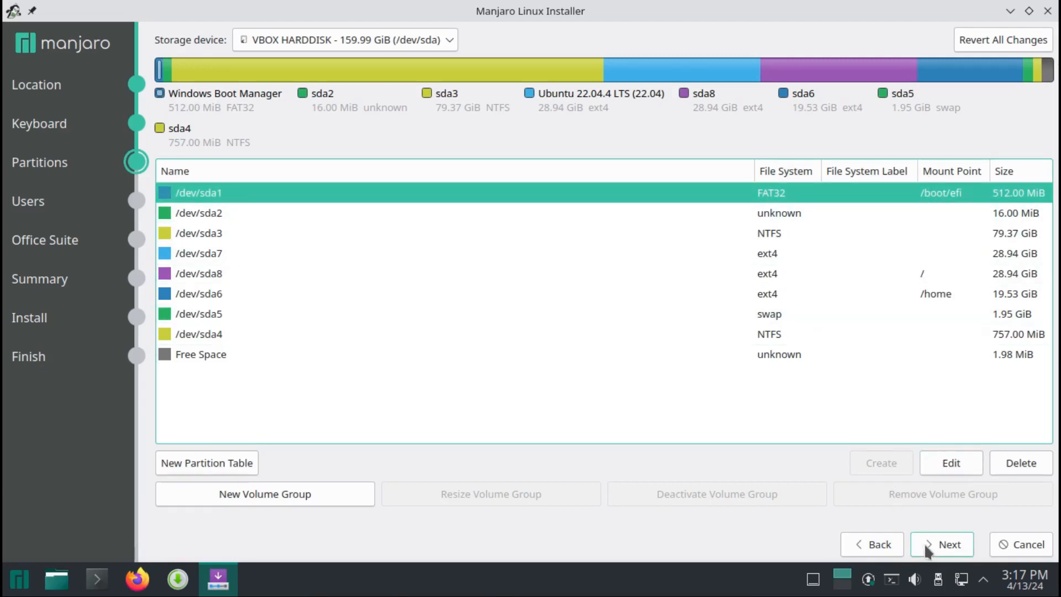
pyautogui.click(941, 545)
# Enter the user's full name, login name and account password, name the computer multiboot, and use the same password for the administrator account.
pyautogui.write('Drew Howden')
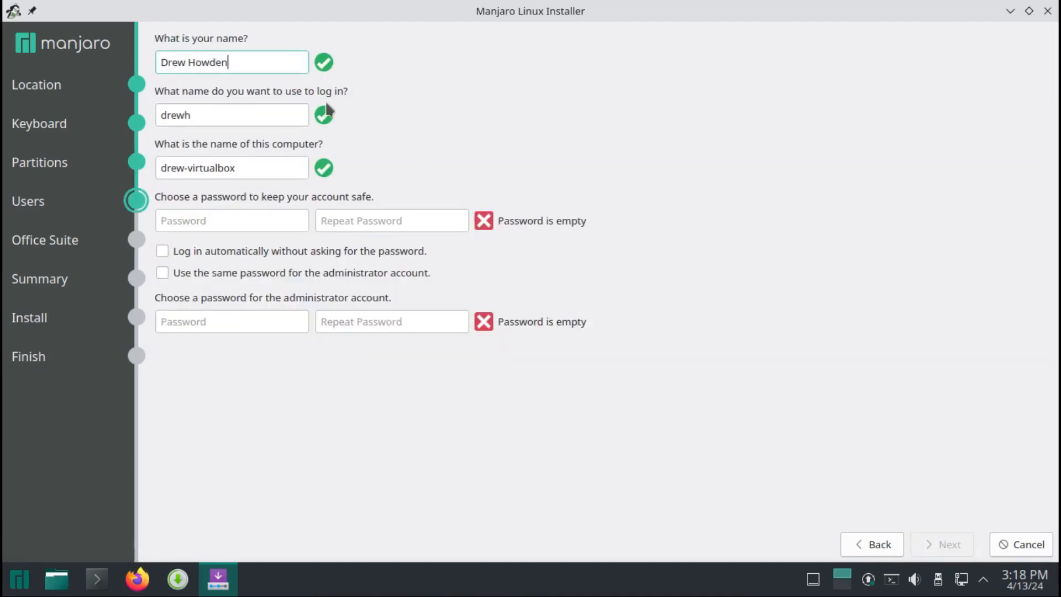
pyautogui.click(251, 115)
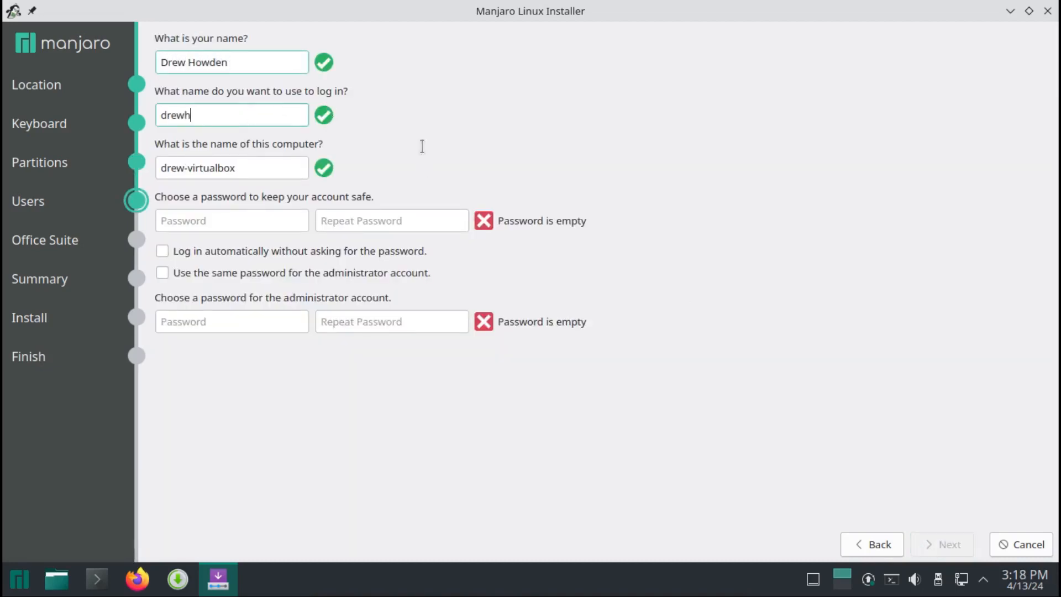
pyautogui.press('BackSpace')
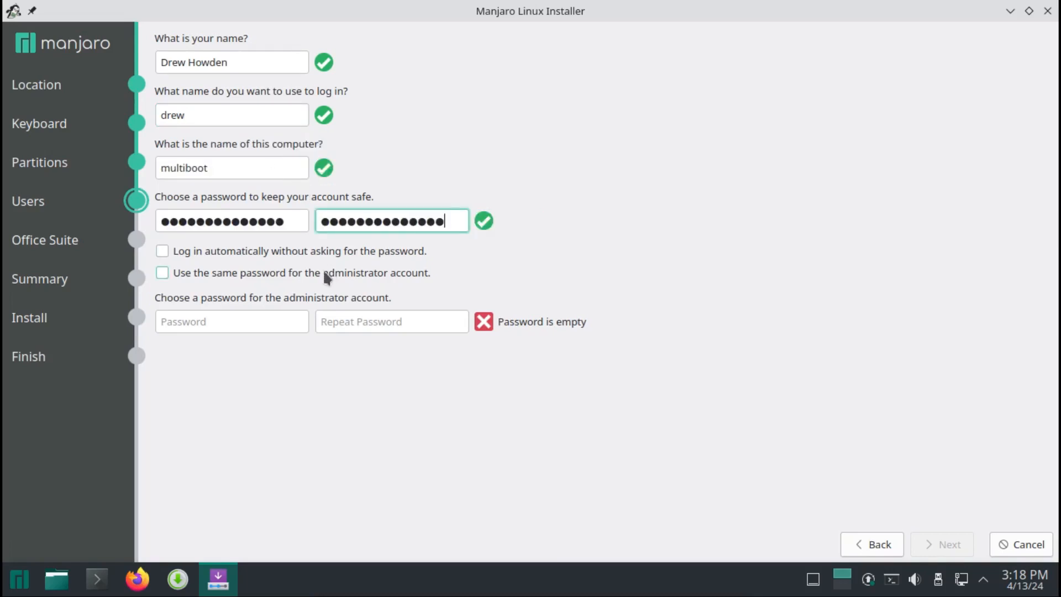
pyautogui.click(323, 272)
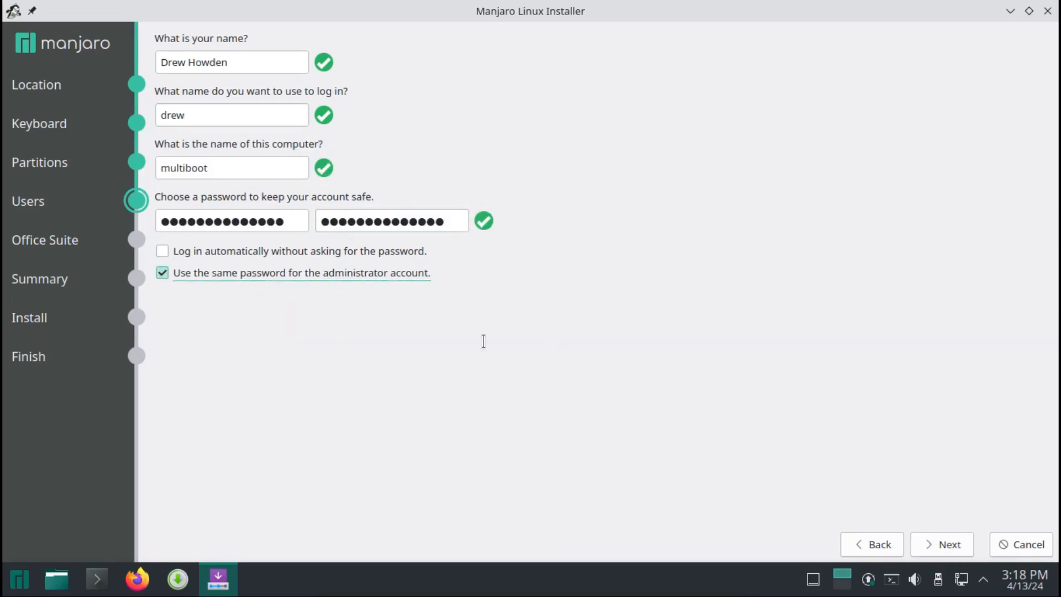
pyautogui.click(934, 546)
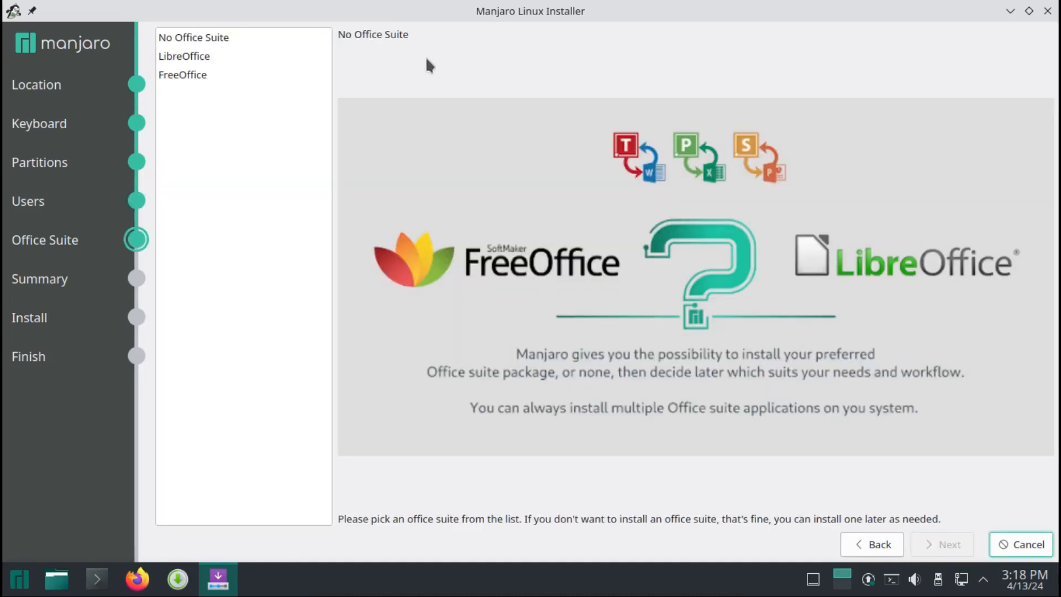
# Choose LibreOffice as the office suite and start the Manjaro installation from the summary.
pyautogui.click(230, 55)
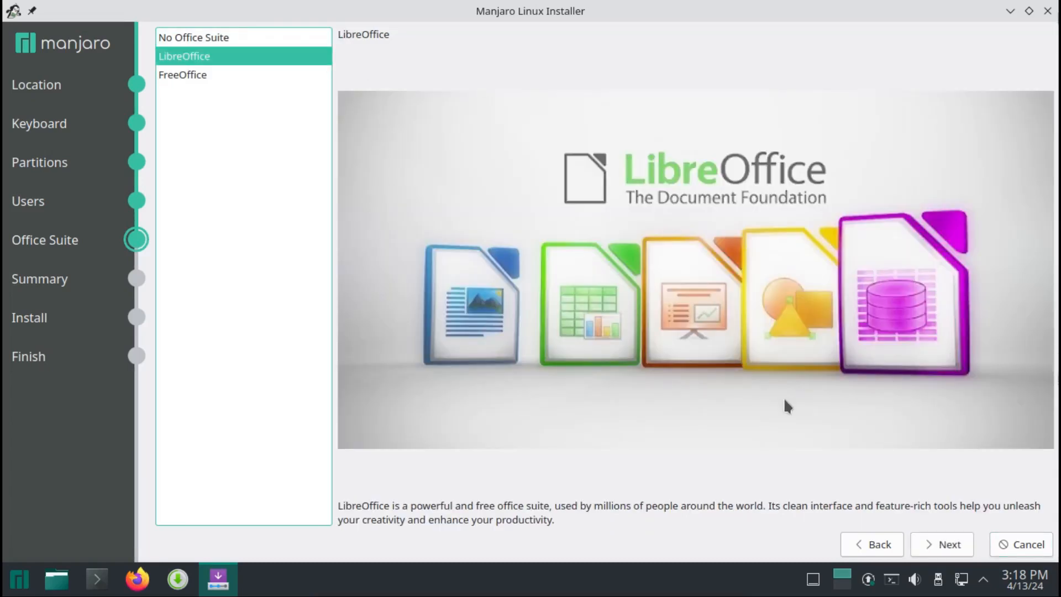
pyautogui.click(935, 551)
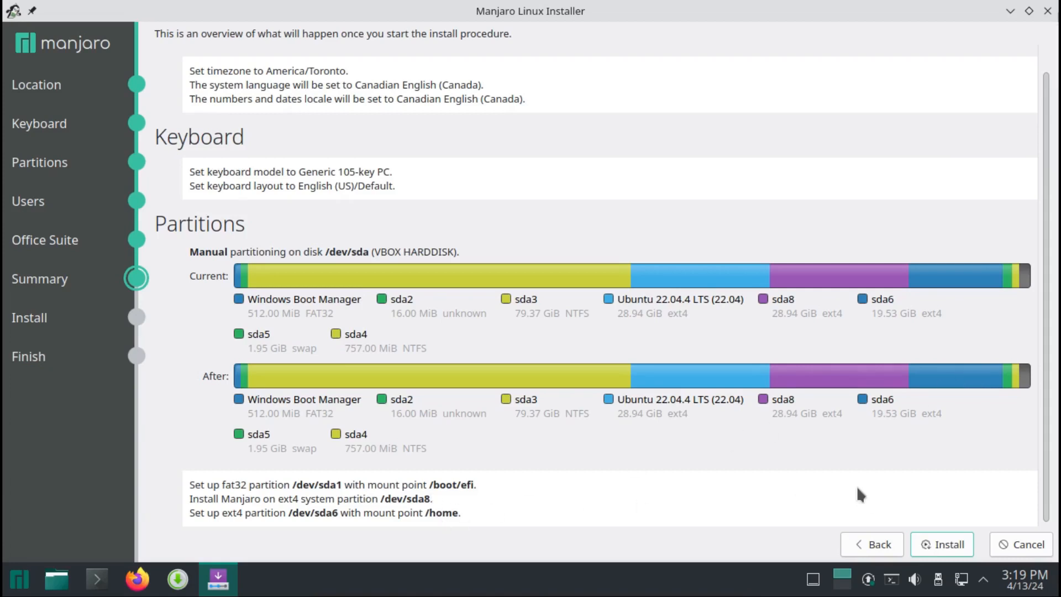
pyautogui.click(944, 544)
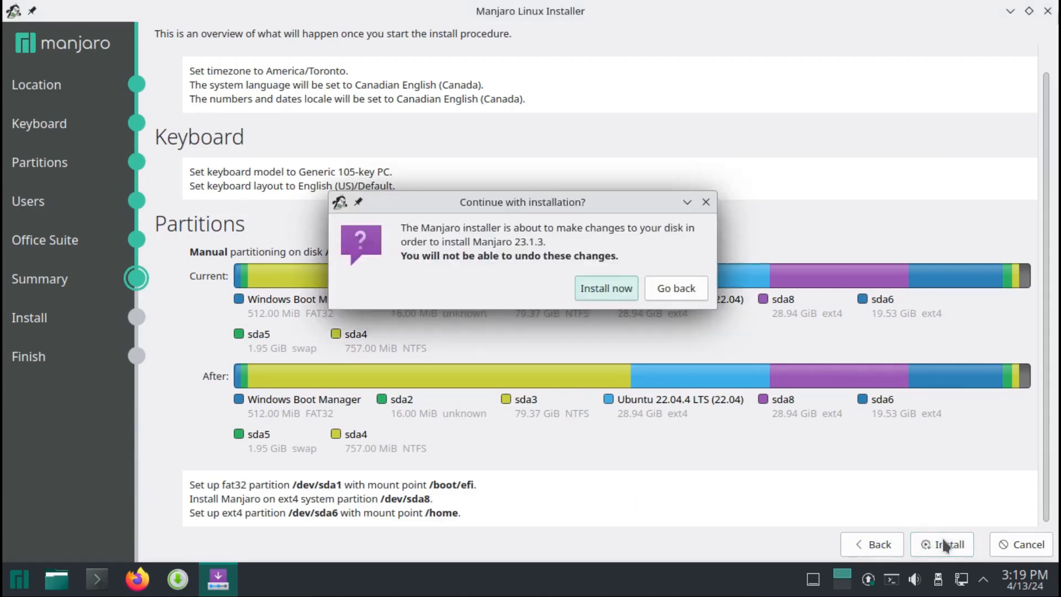
pyautogui.click(608, 299)
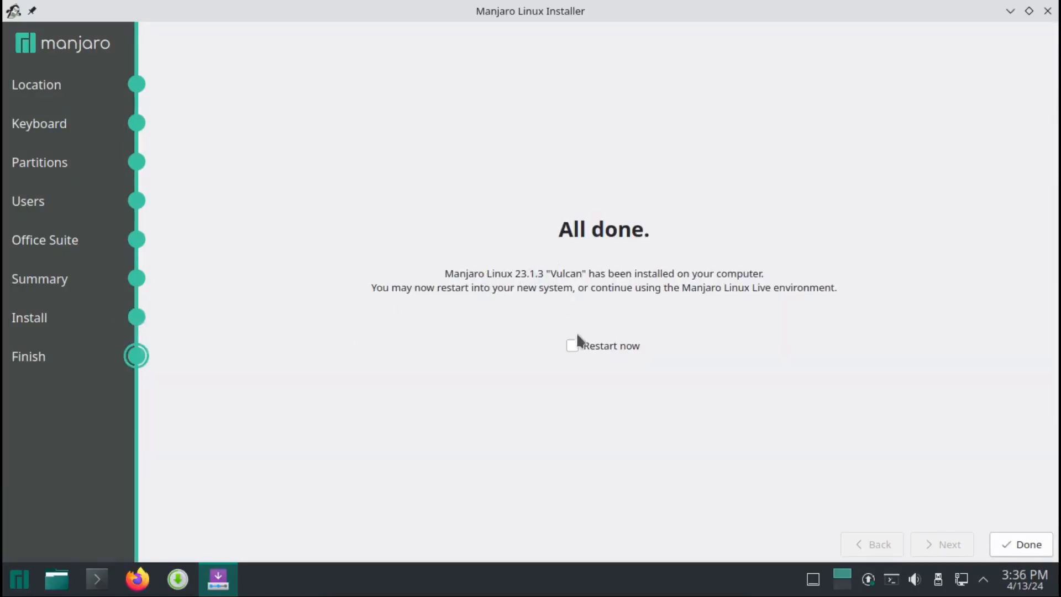
# Finish the Manjaro installer with the Restart now option enabled.
pyautogui.click(575, 347)
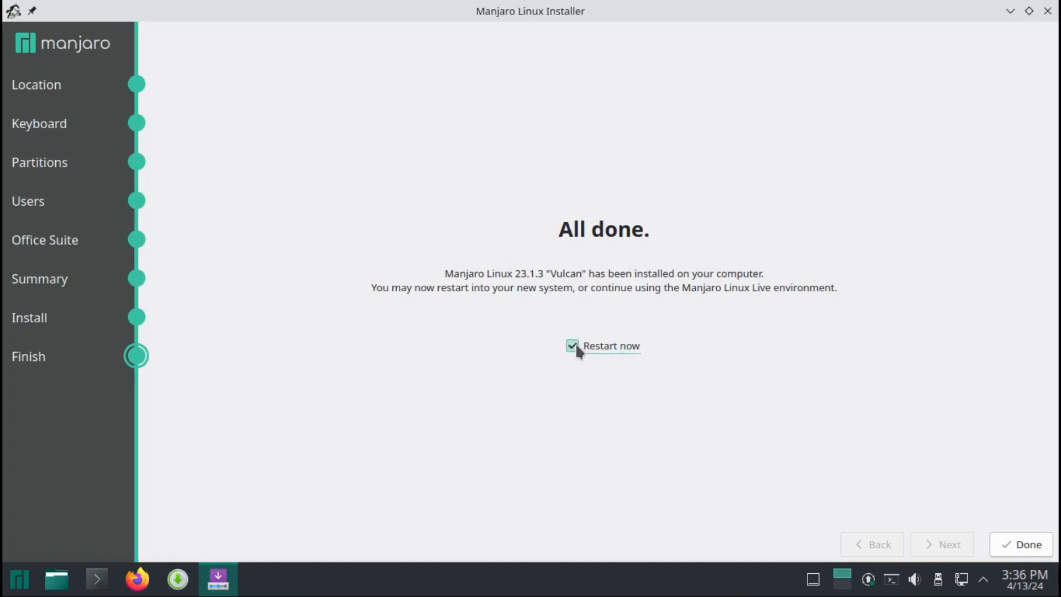
pyautogui.click(1019, 552)
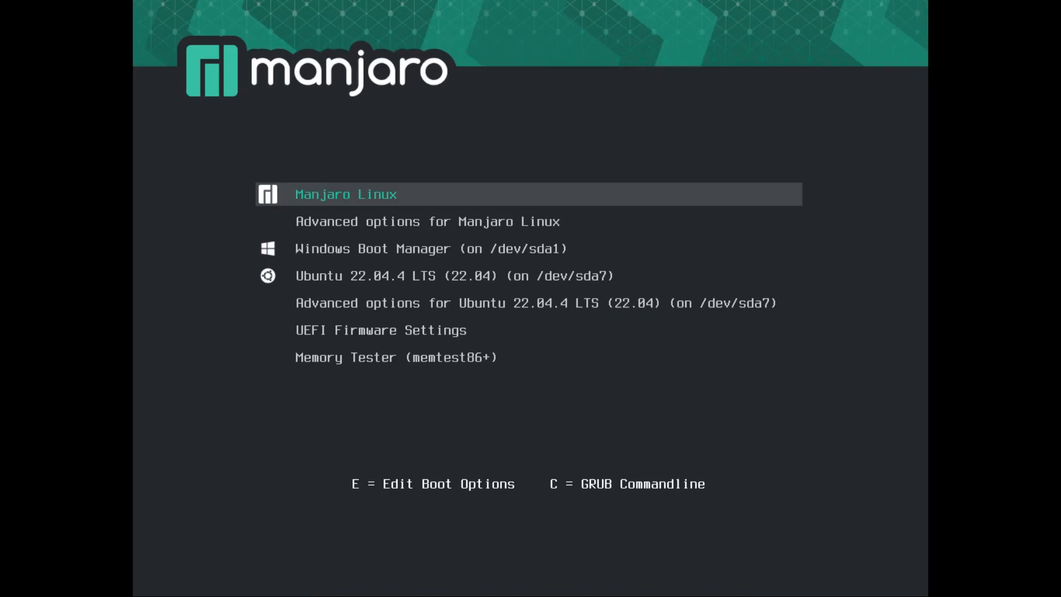
# Examine the boot menu entries for Manjaro, Windows Boot Manager and Ubuntu, ending with Manjaro Linux highlighted.
pyautogui.press('Down')
pyautogui.press('Up')
pyautogui.press('Down')
pyautogui.press('Down')
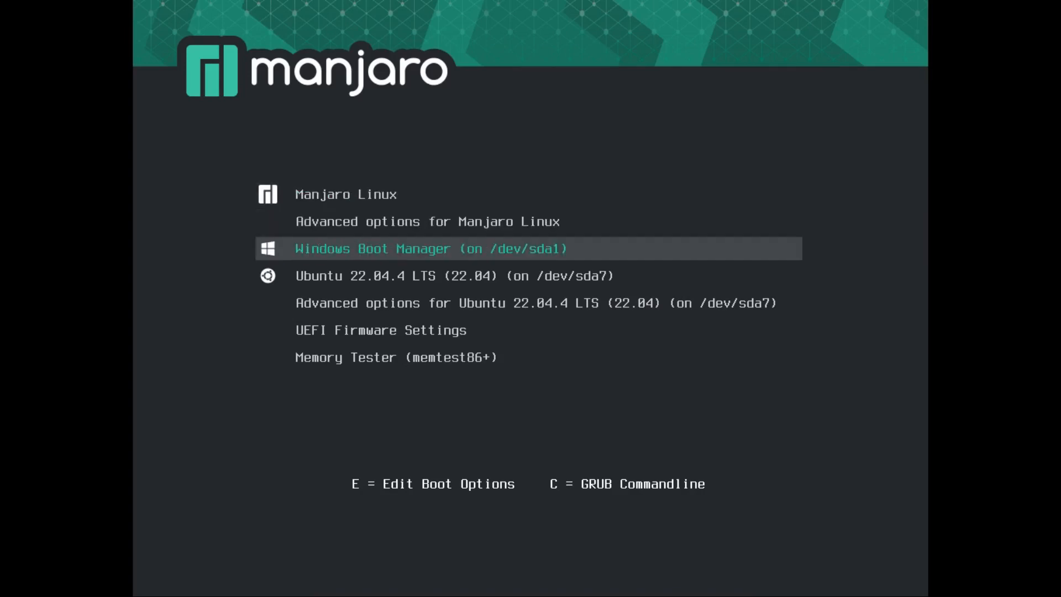
pyautogui.press('Down')
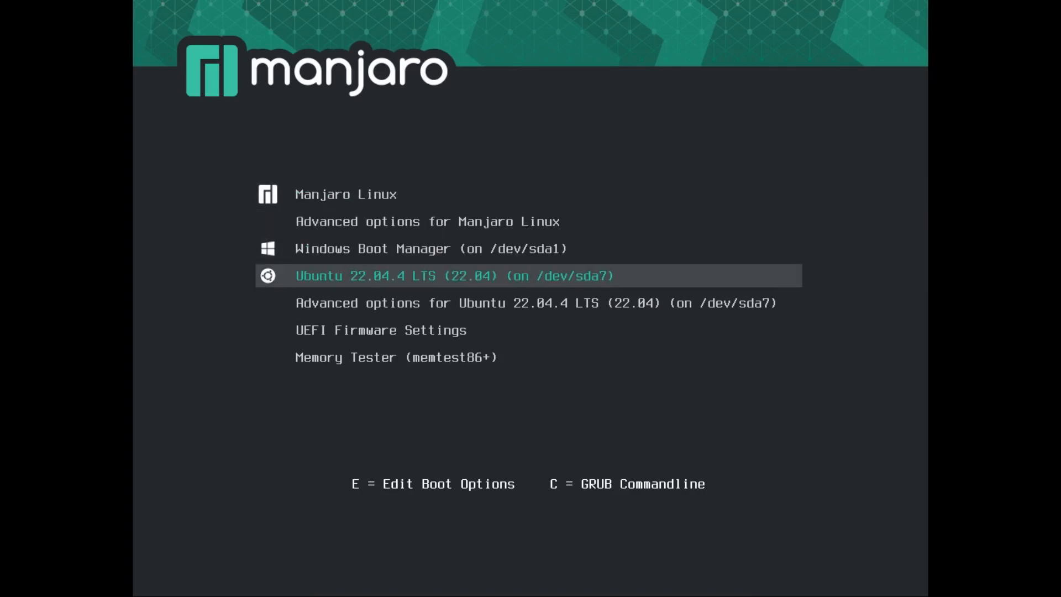
pyautogui.press('Down')
pyautogui.press('Up')
pyautogui.press('Up')
pyautogui.press('Up')
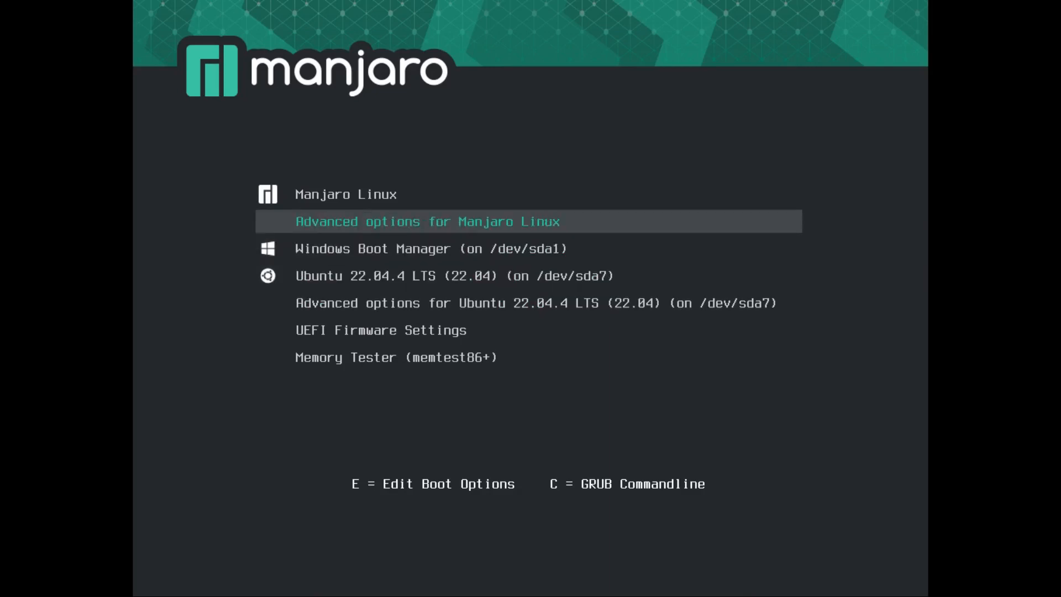
pyautogui.press('Down')
pyautogui.press('Down')
pyautogui.press('Down')
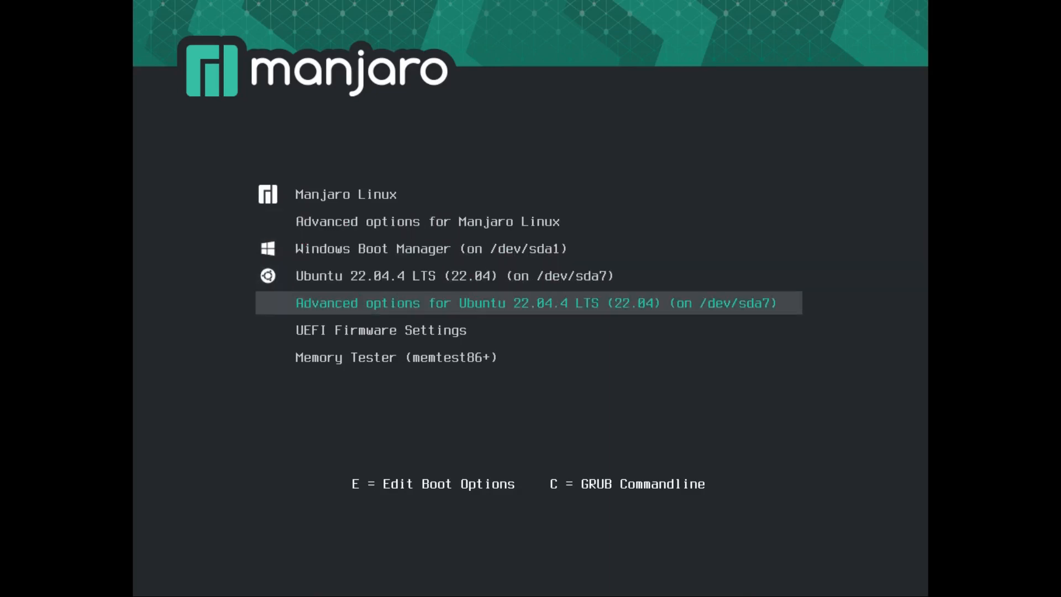
pyautogui.press('Up')
pyautogui.press('Up')
pyautogui.press('Up')
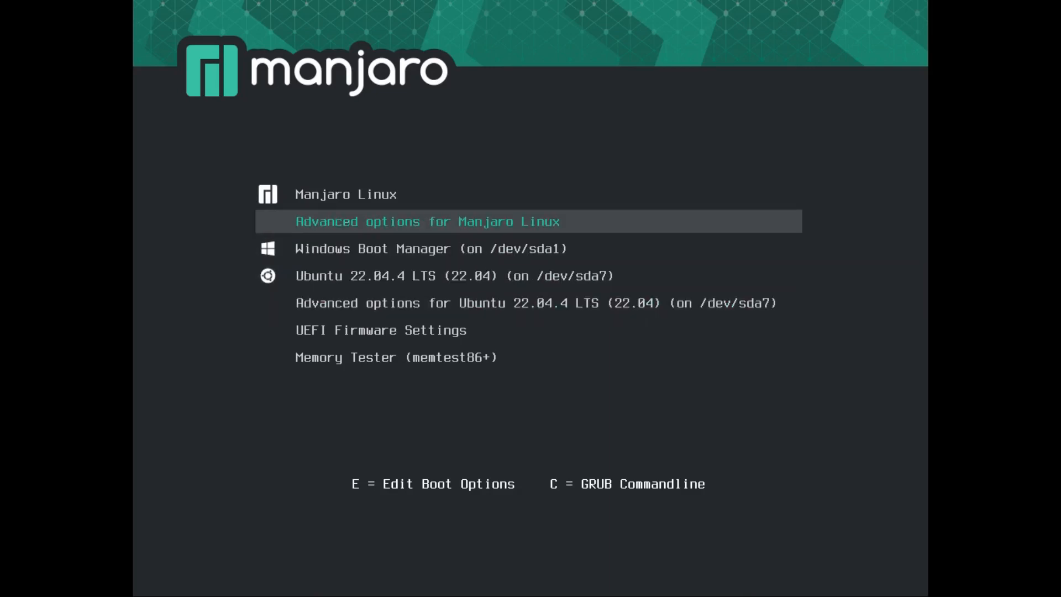
pyautogui.press('Down')
pyautogui.press('Down')
pyautogui.press('Up')
pyautogui.press('Up')
pyautogui.press('Up')
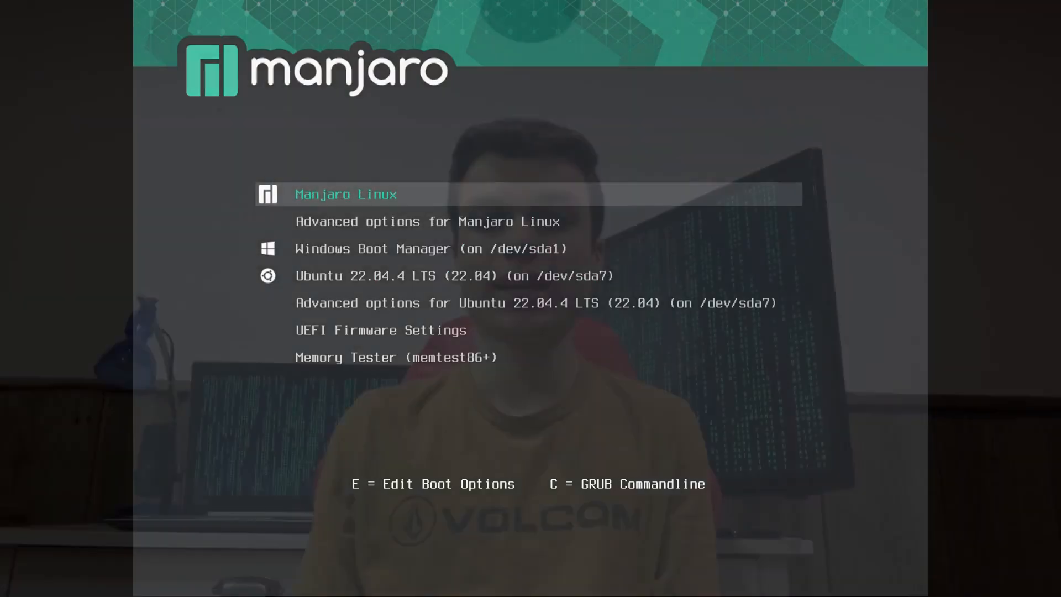